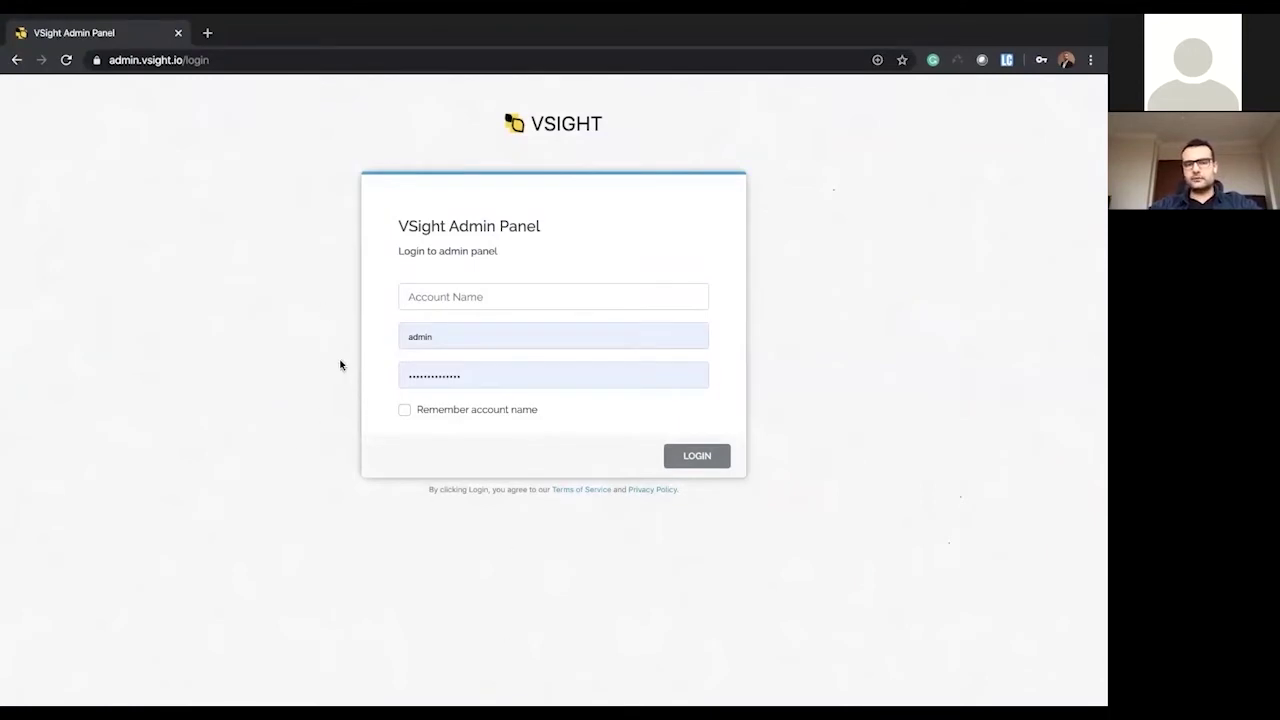
- Sign in to the admin panel with the saved vsight account name and a retyped password
left_click(470, 296)
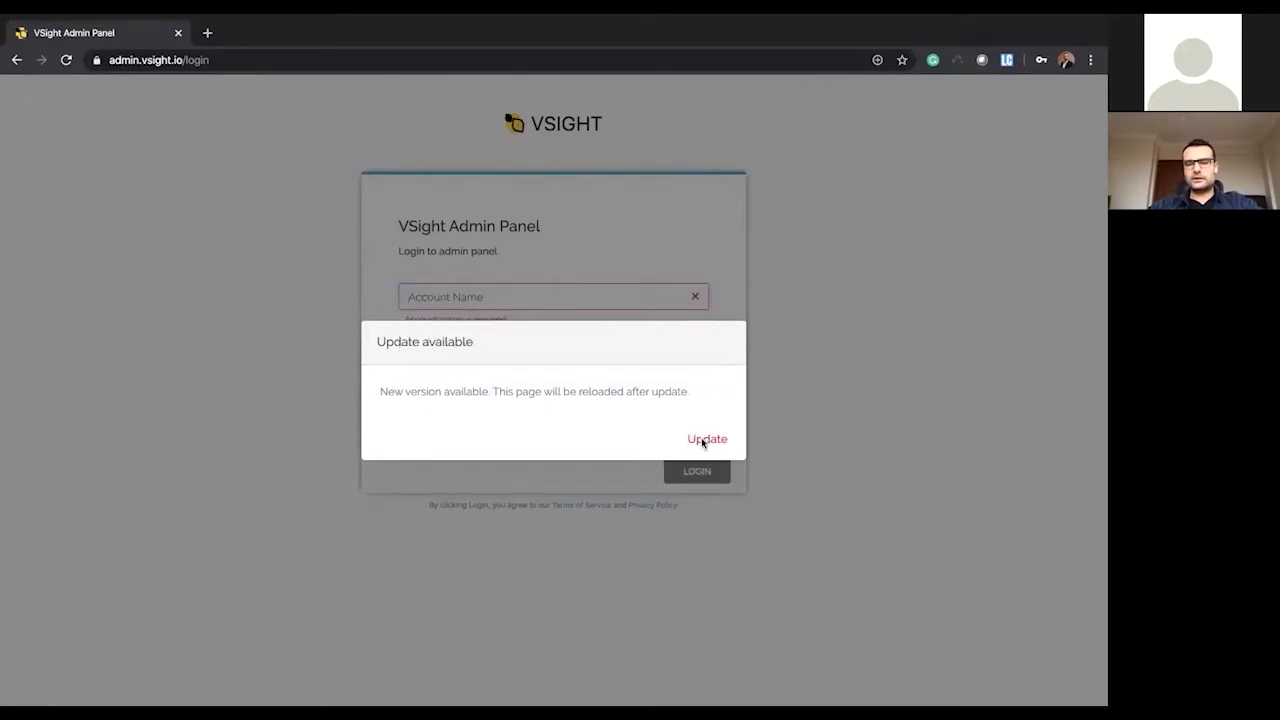
left_click(705, 440)
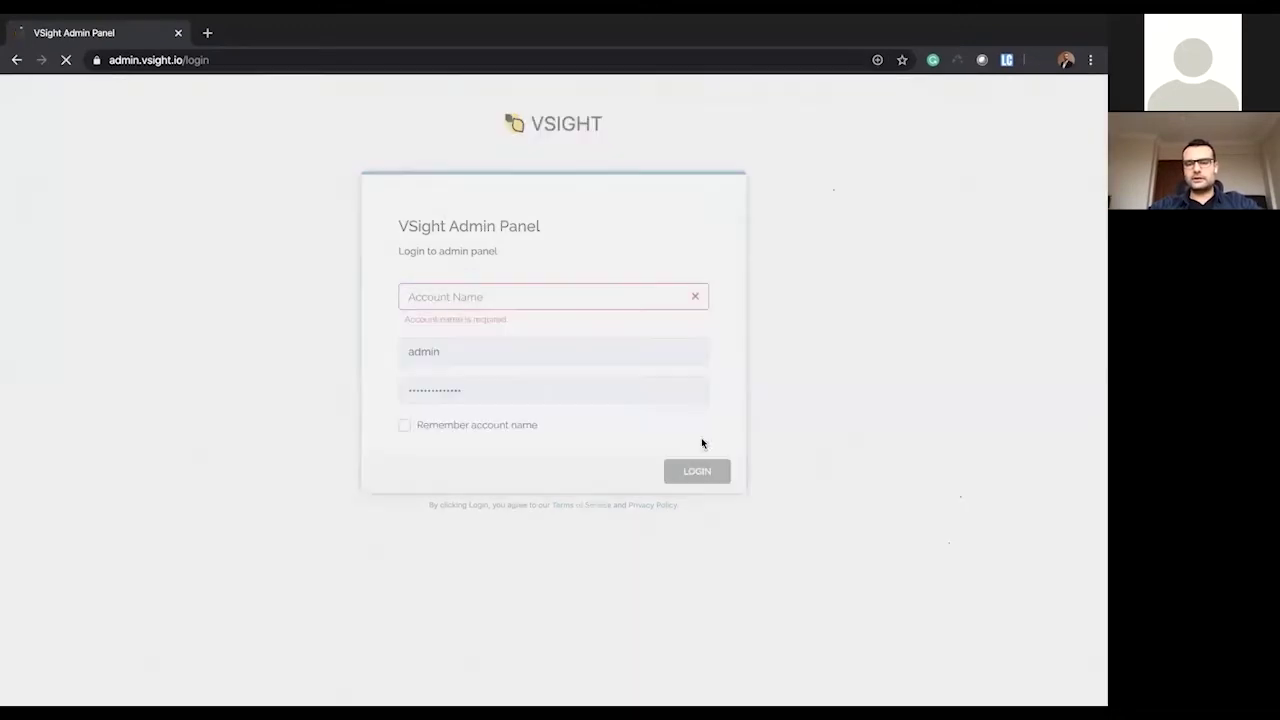
left_click(432, 296)
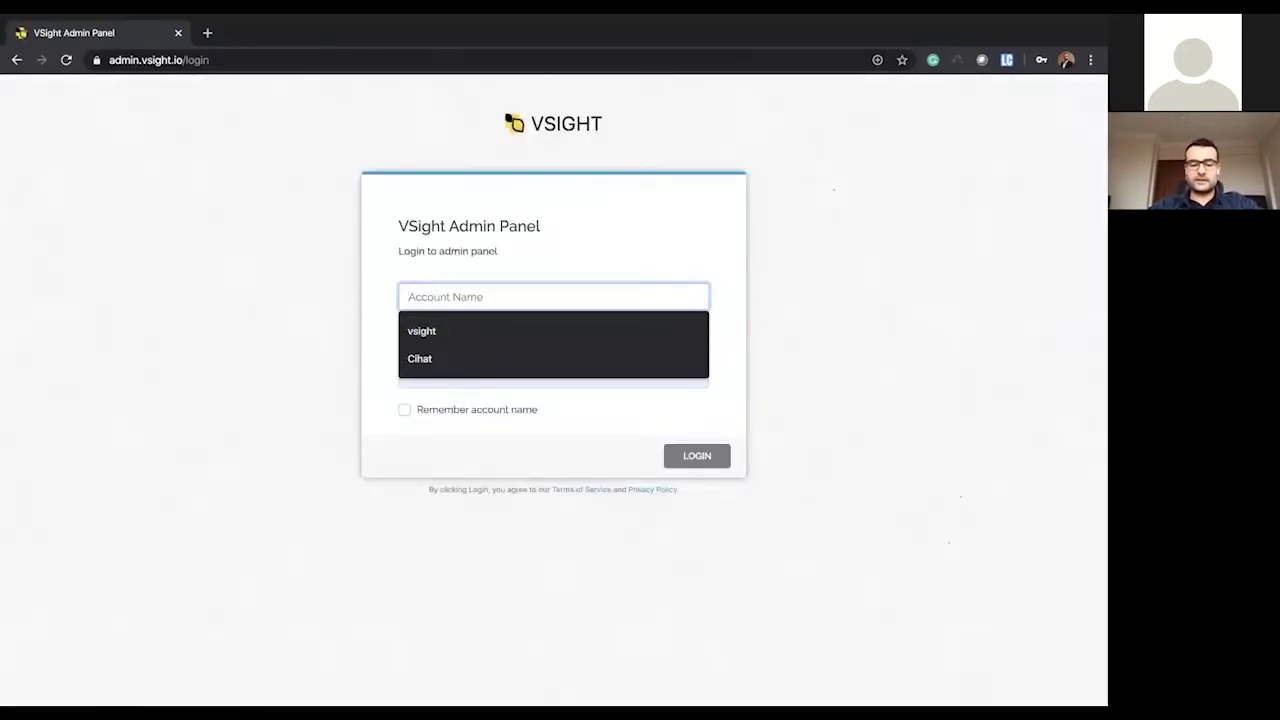
type("vsight")
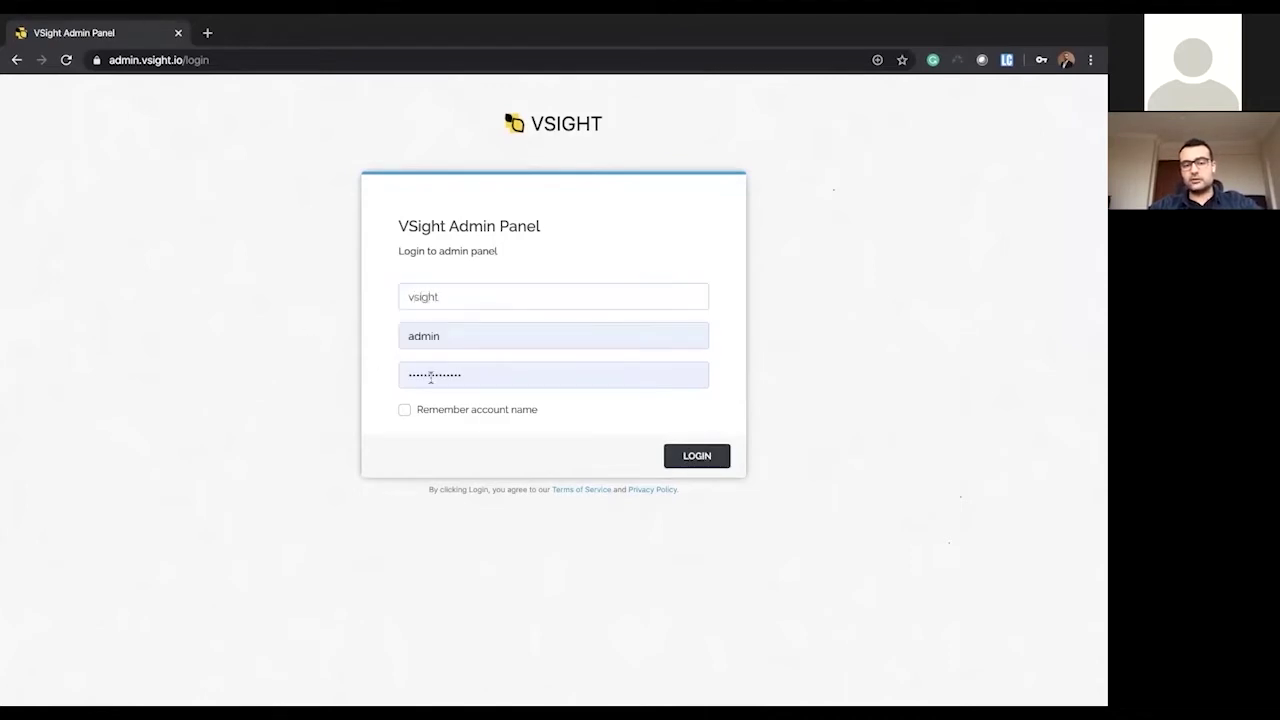
left_click(529, 368)
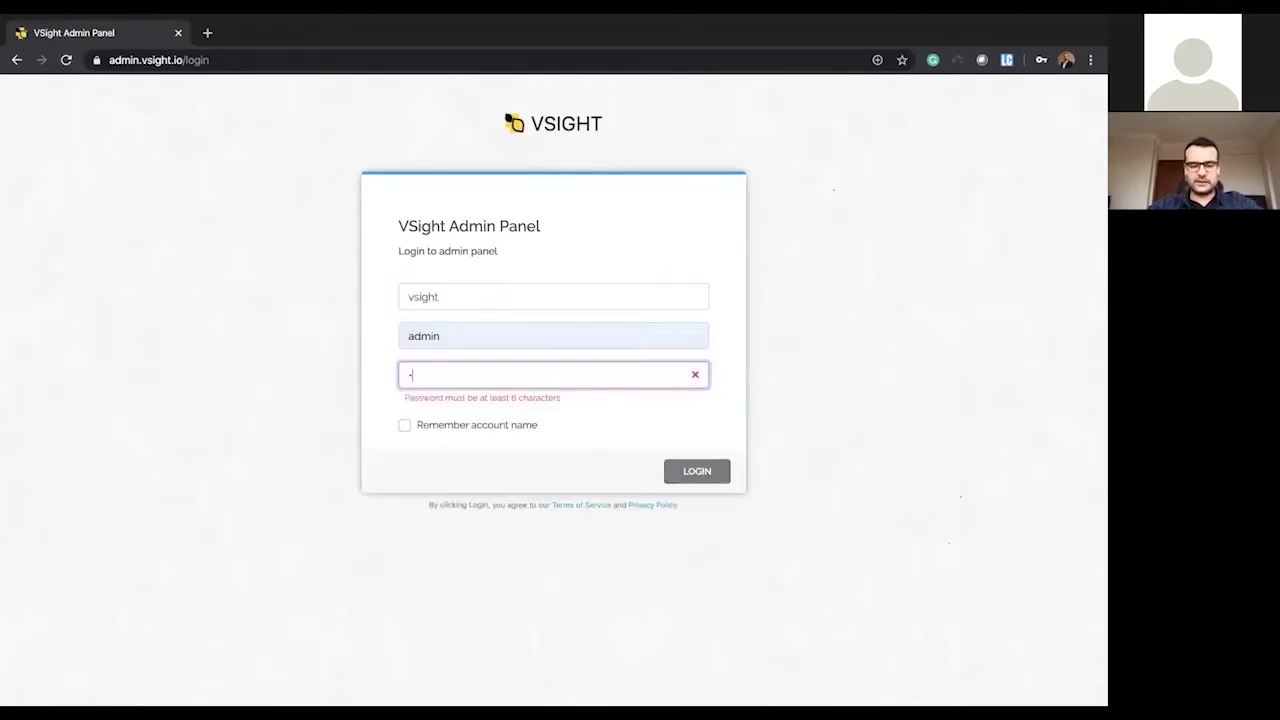
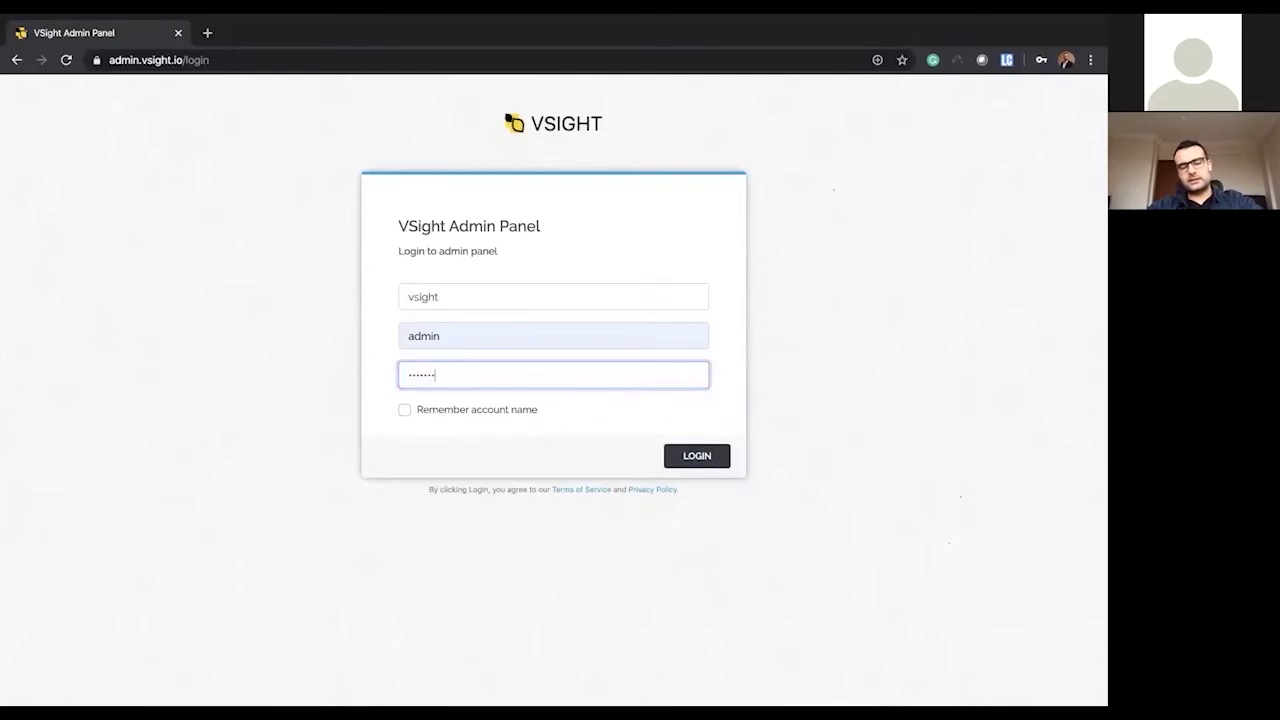
left_click(705, 463)
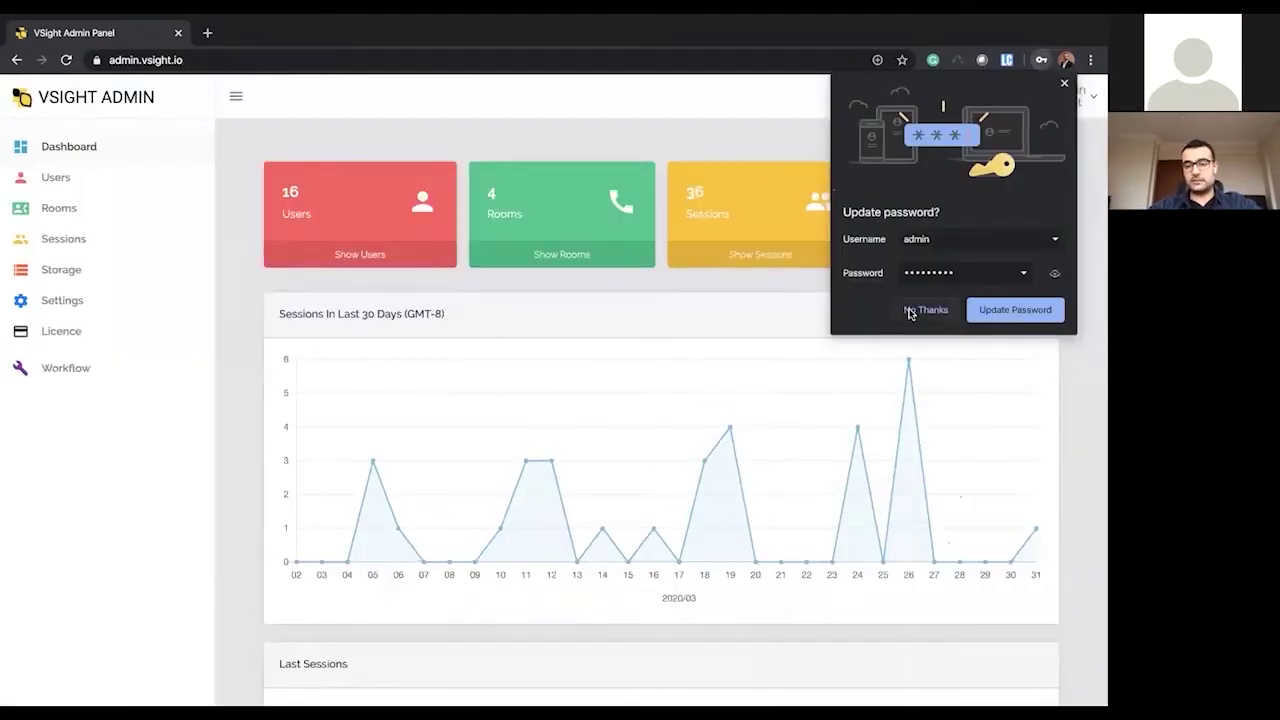
- Dismiss Chrome's password update prompt and scroll through the dashboard
left_click(925, 310)
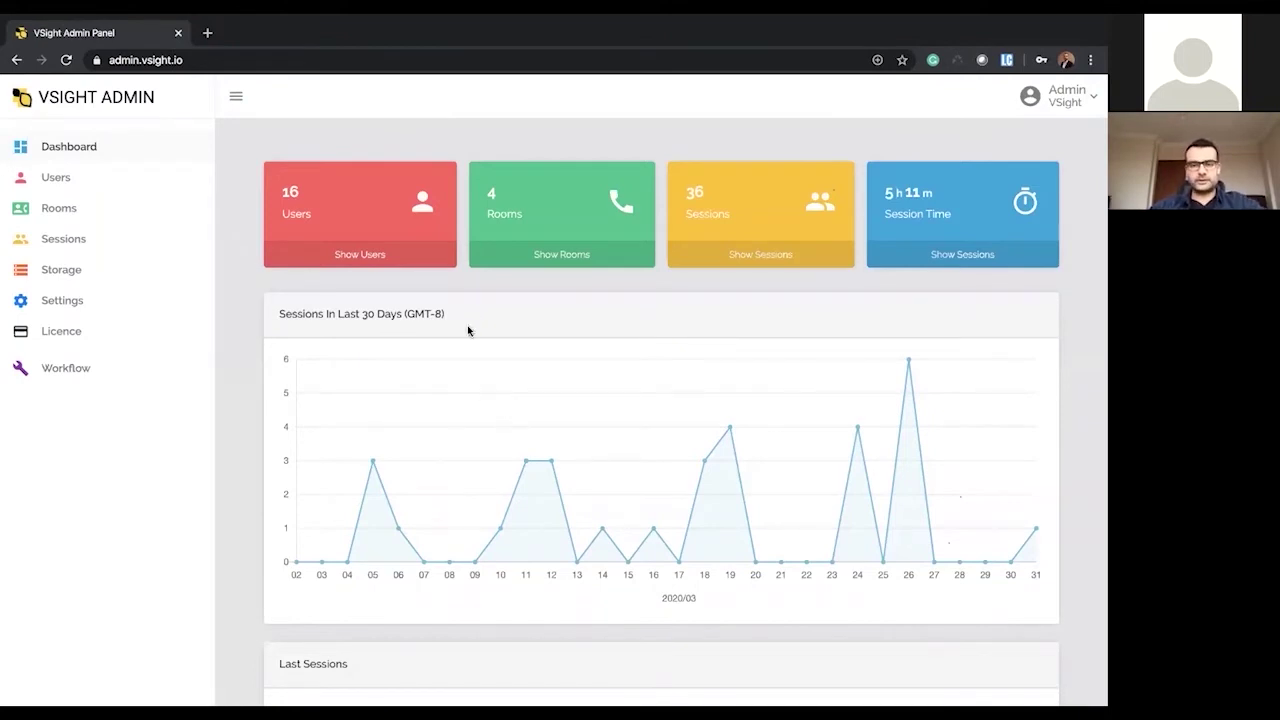
scroll(597, 500, "down", 1)
scroll(597, 495, "up", 1)
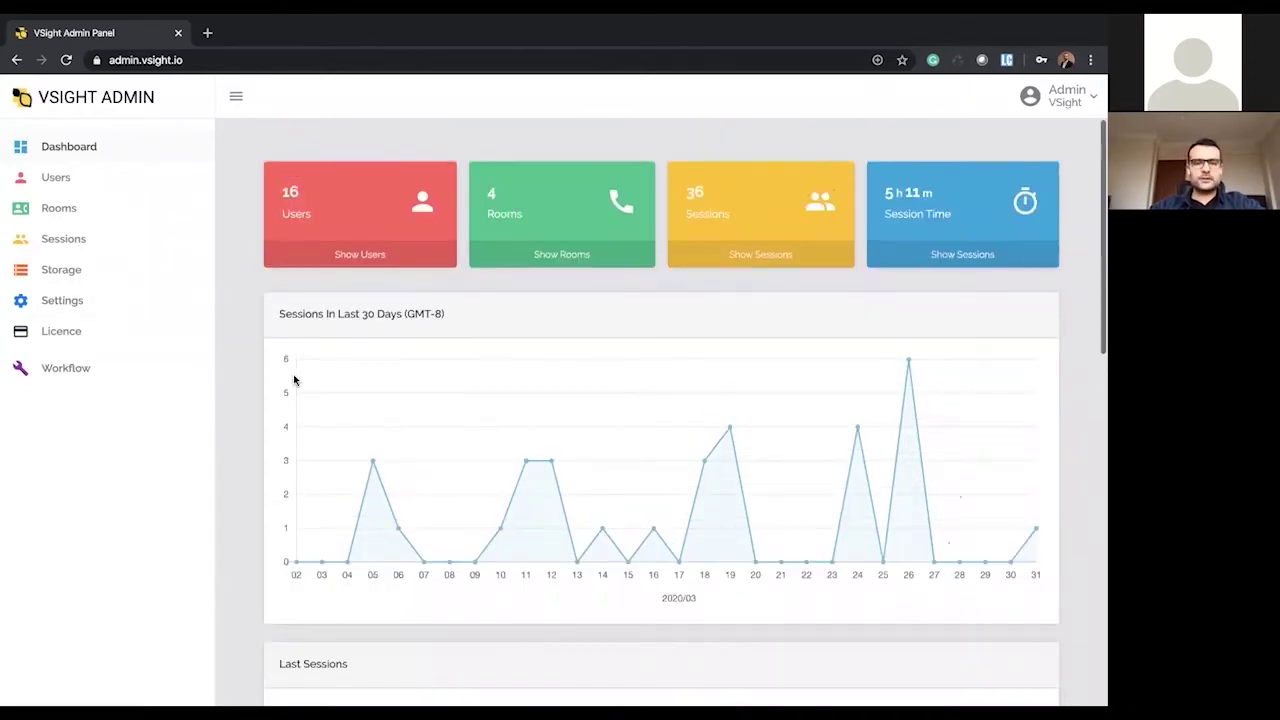
scroll(314, 543, "down", 1)
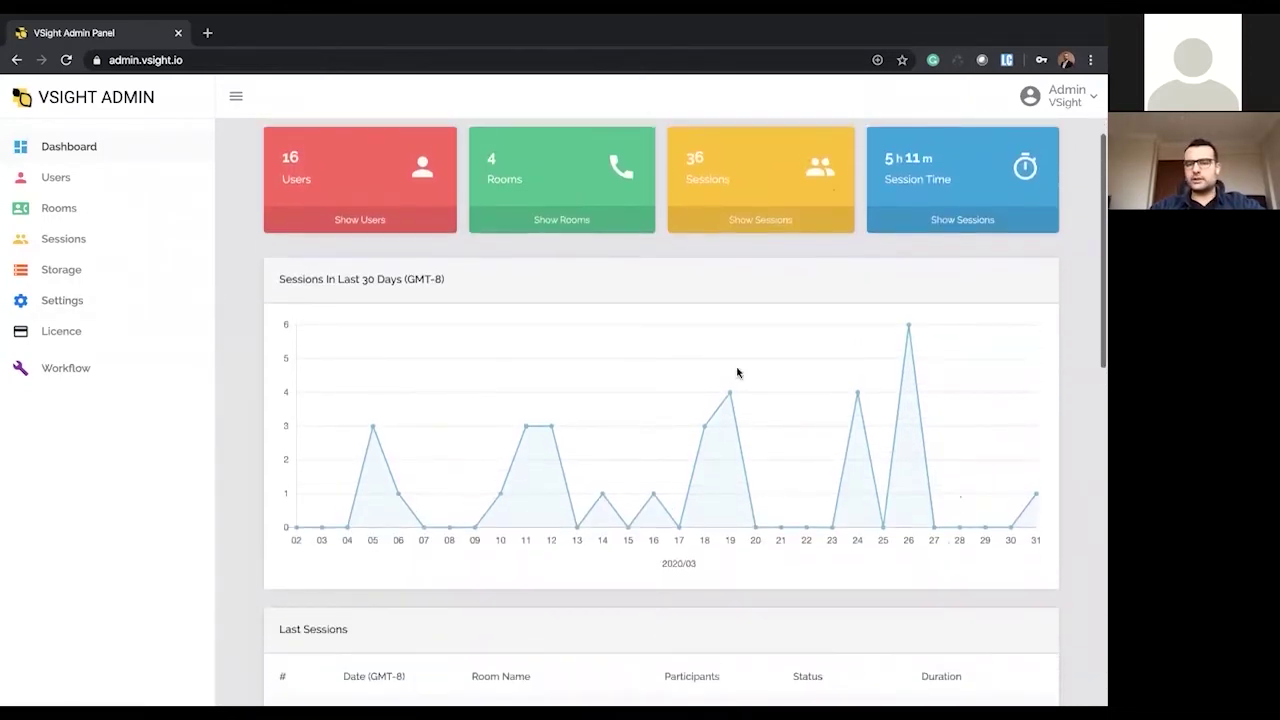
scroll(575, 404, "down", 2)
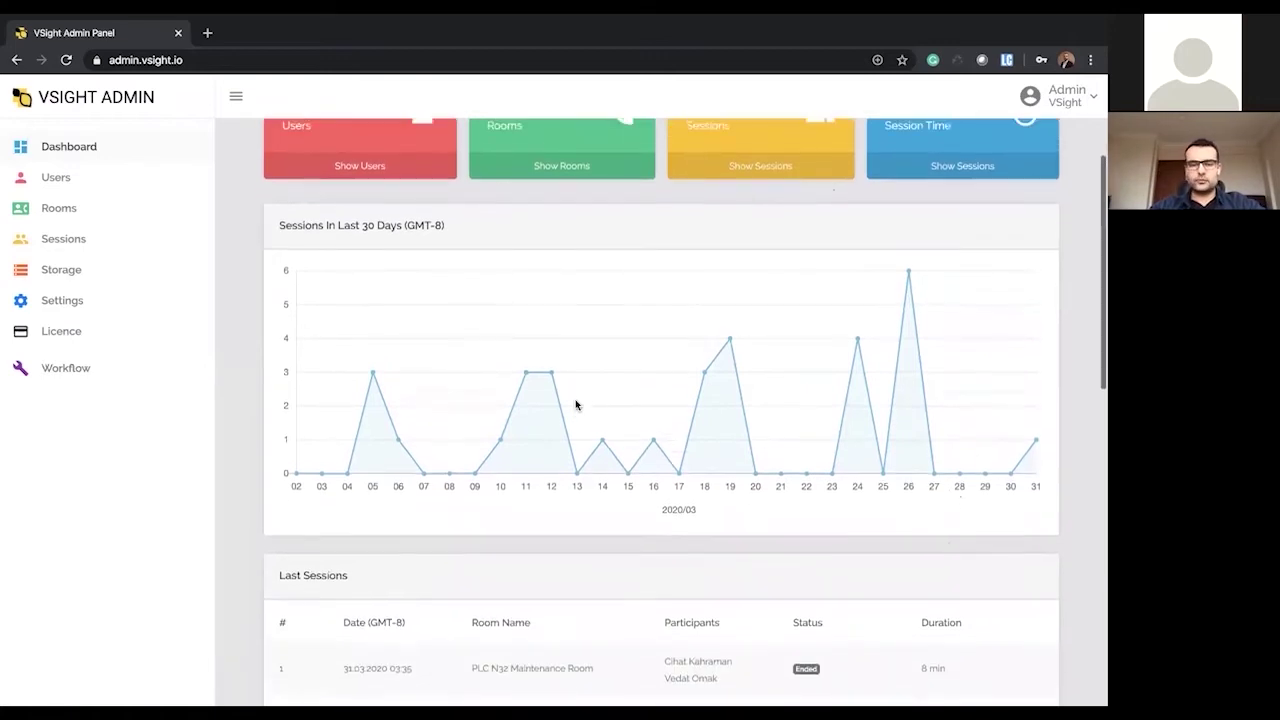
scroll(575, 404, "down", 5)
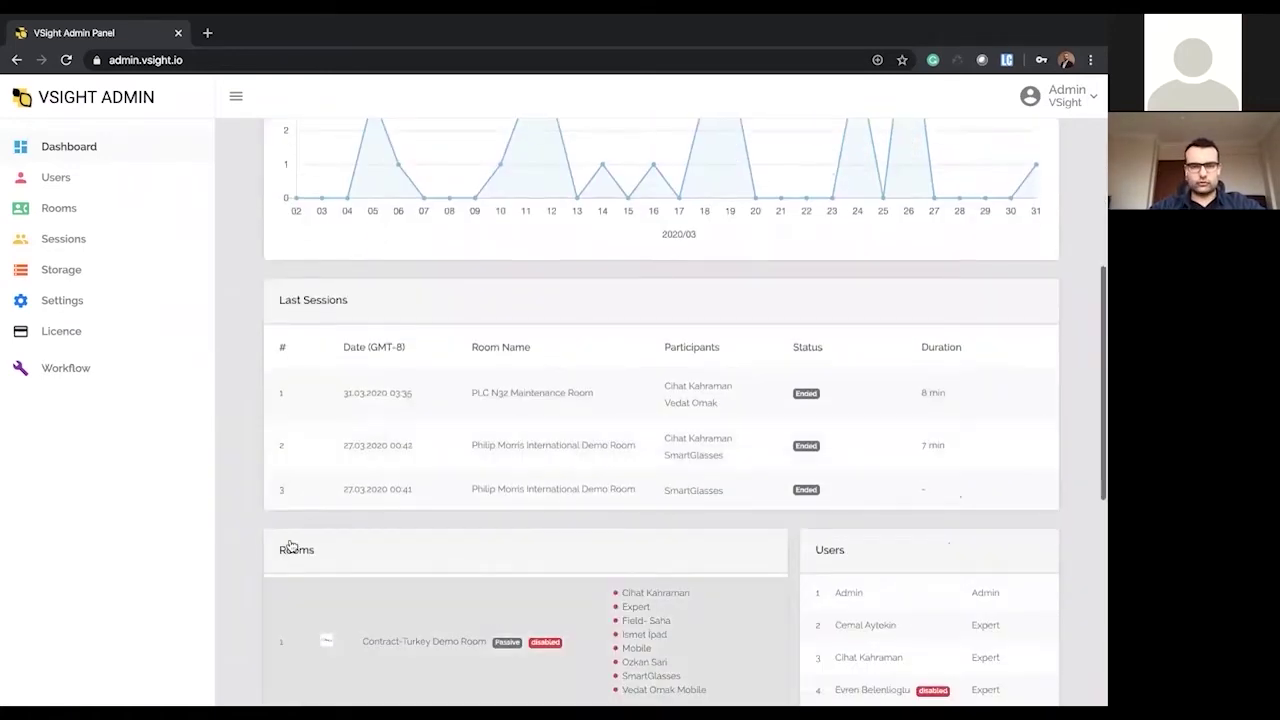
scroll(492, 588, "down", 8)
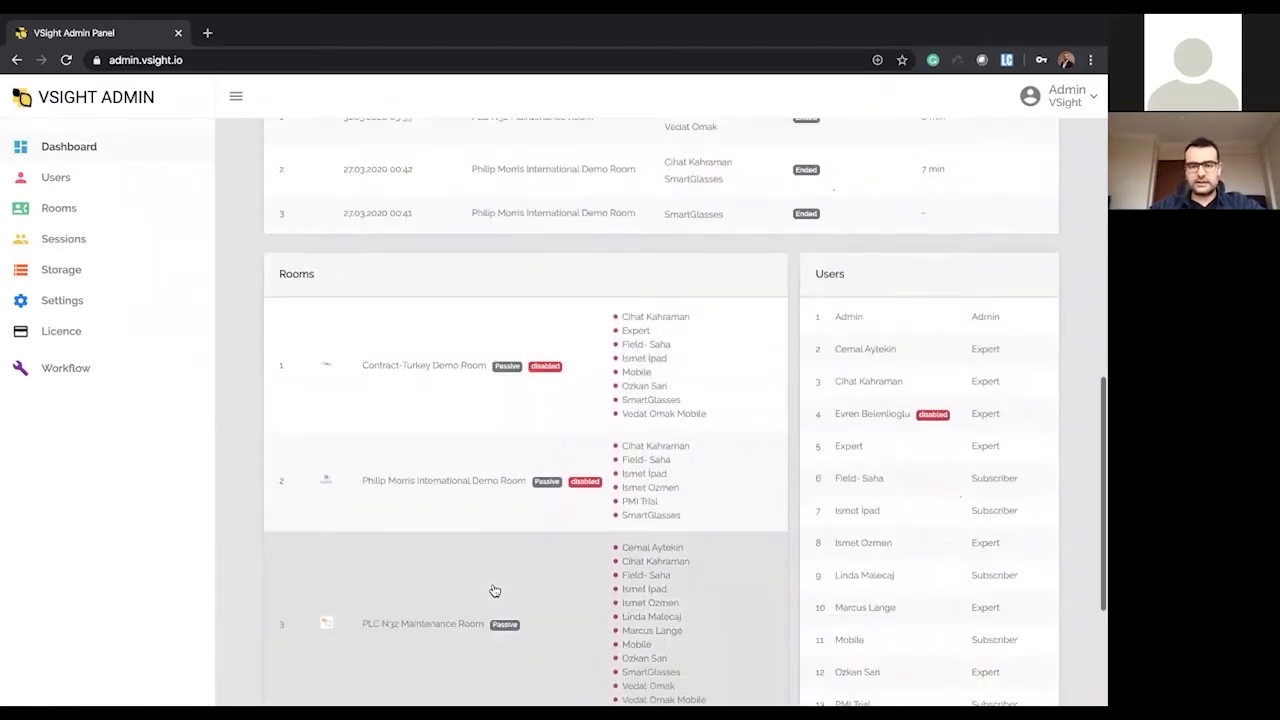
scroll(511, 583, "down", 2)
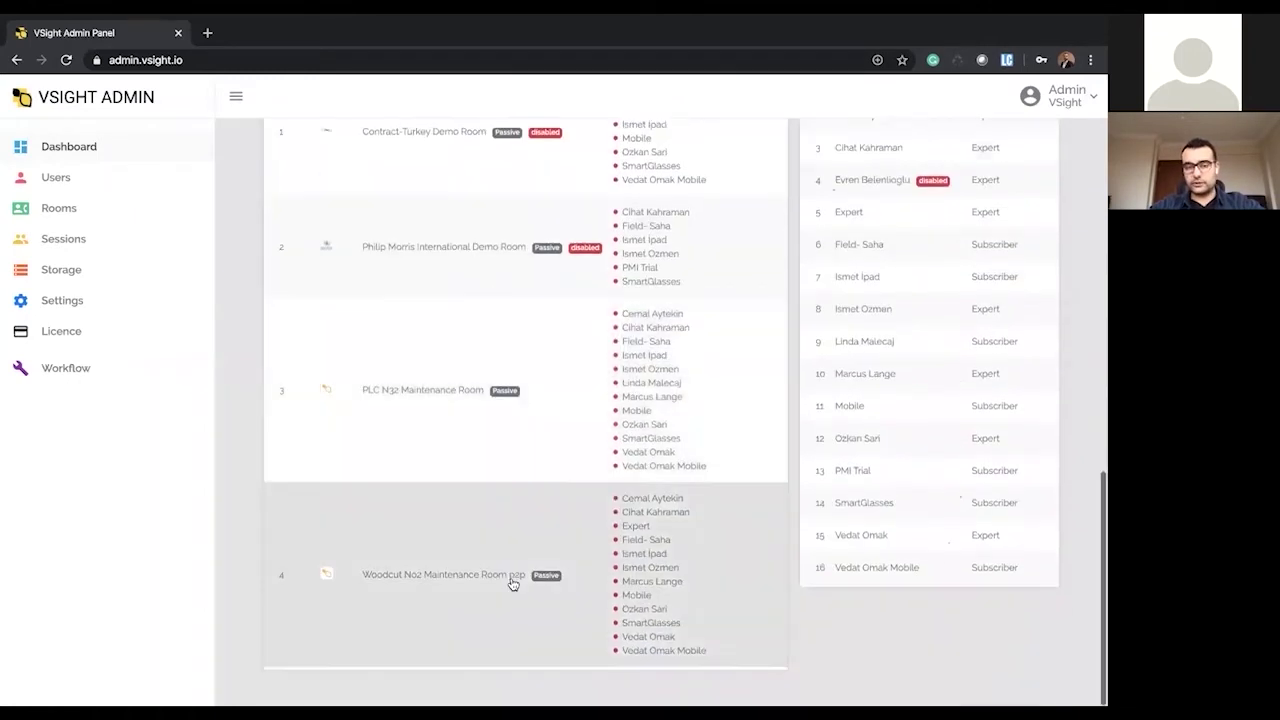
- Show the Users page listing accounts with their usernames, assigned rooms and roles
scroll(512, 584, "up", 1)
scroll(470, 480, "up", 14)
left_click(69, 177)
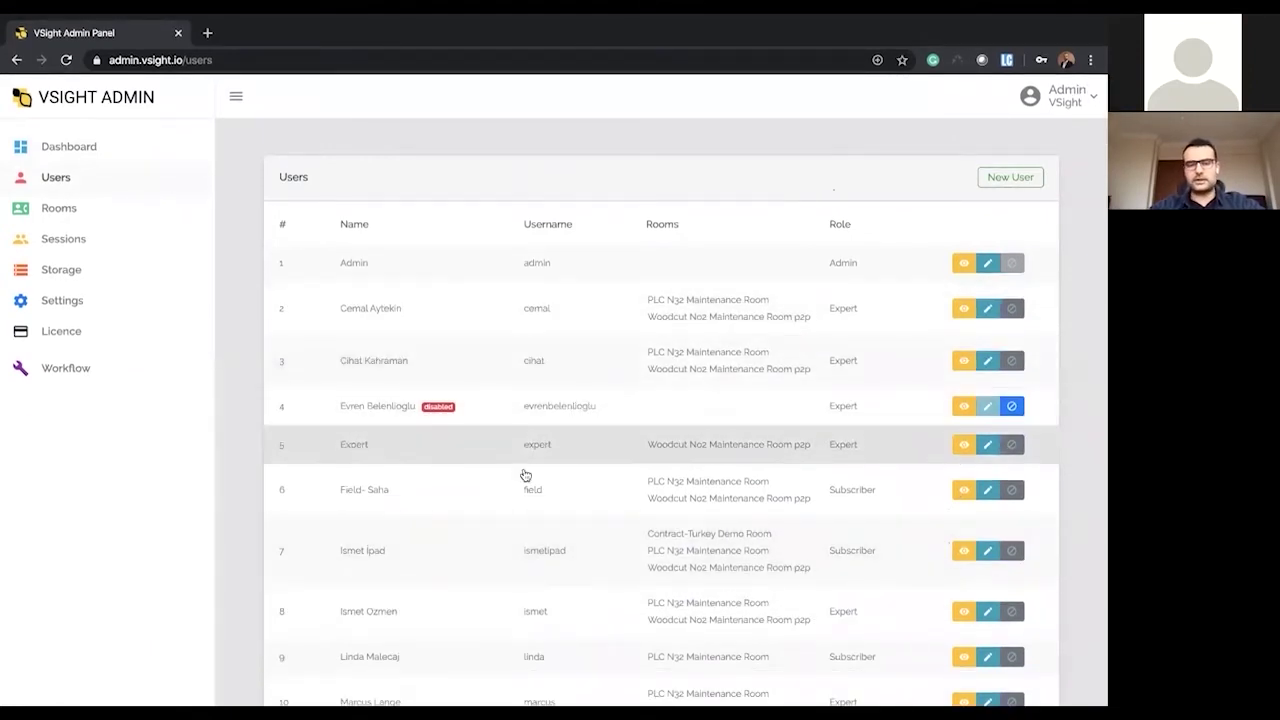
scroll(486, 611, "down", 3)
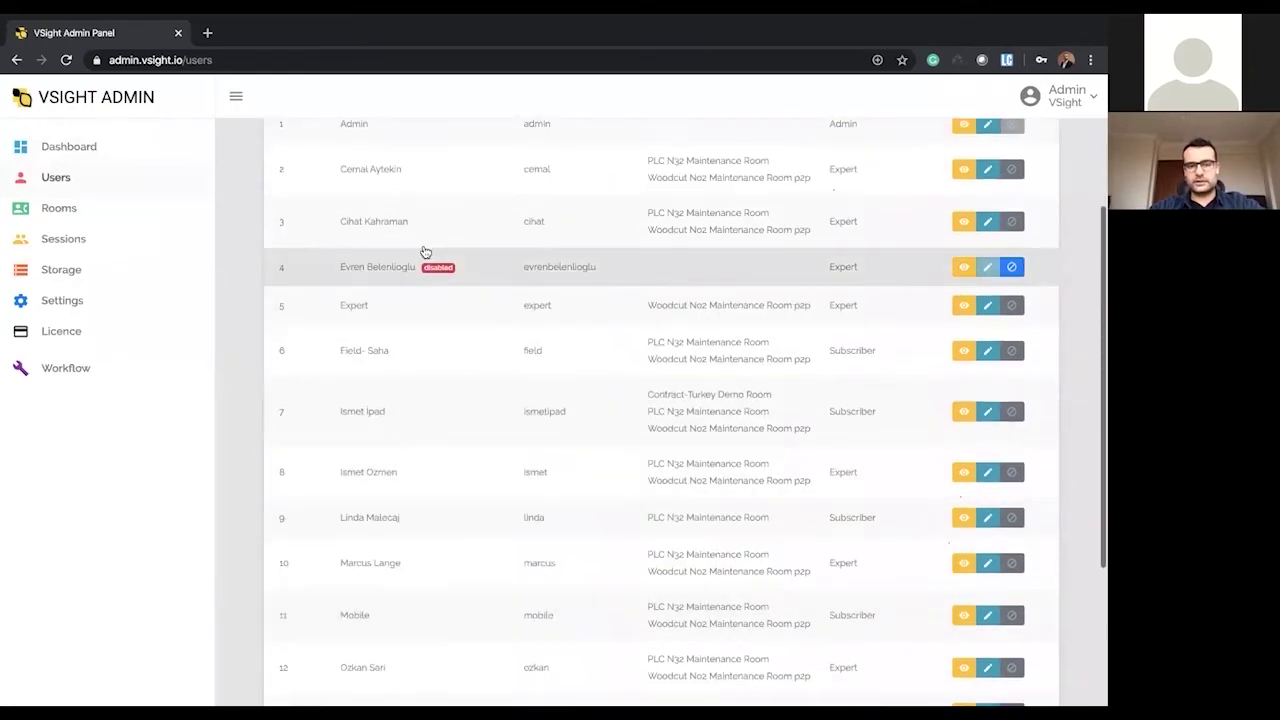
left_click(402, 218)
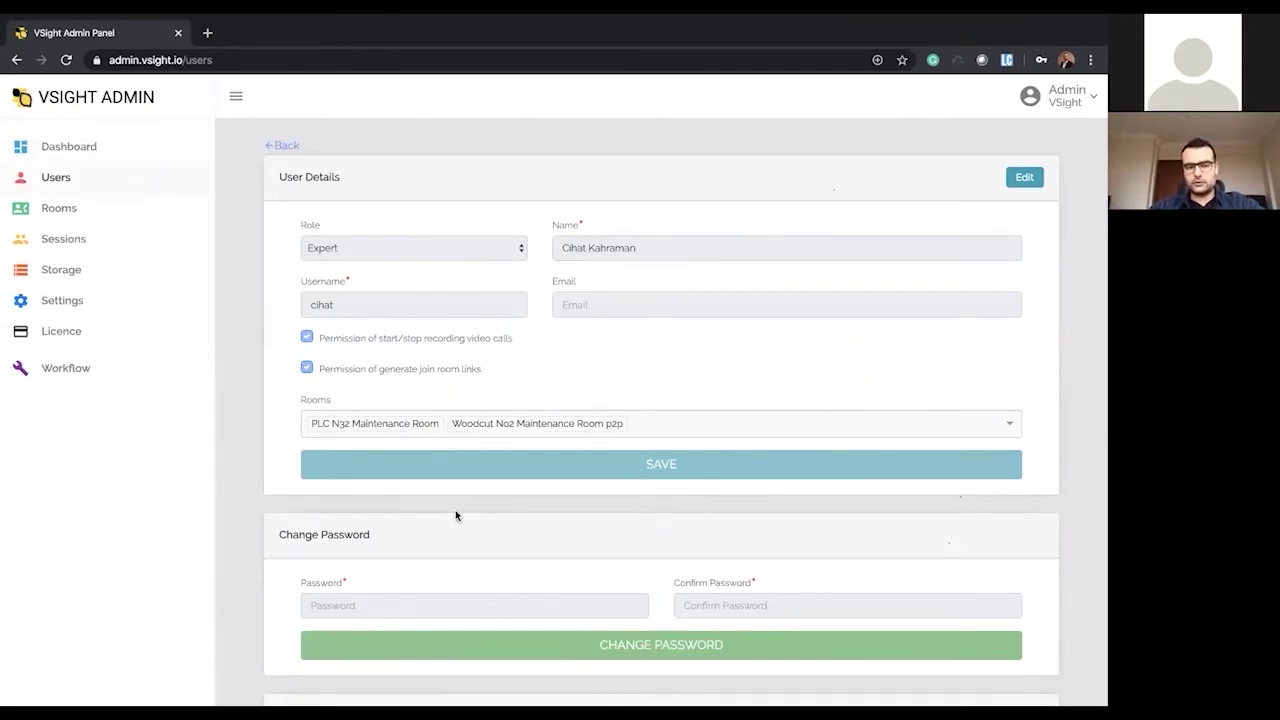
scroll(640, 506, "down", 3)
scroll(80, 230, "up", 3)
left_click(57, 177)
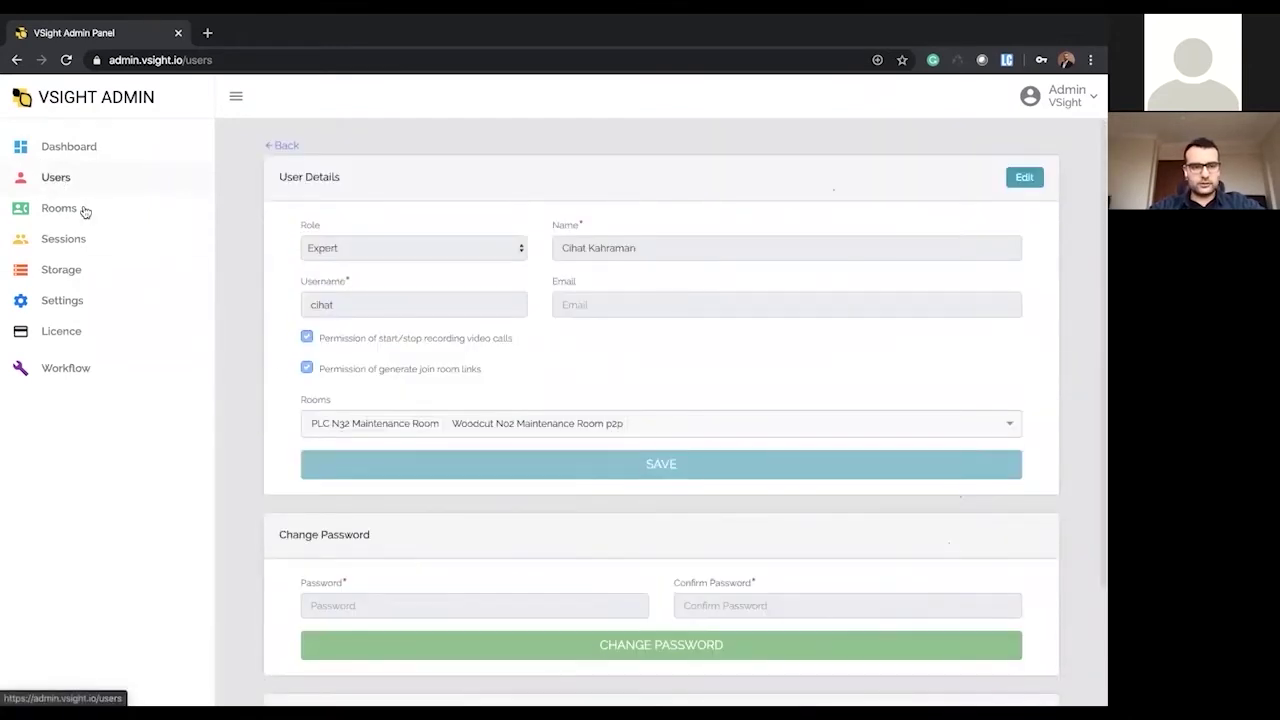
left_click(454, 496)
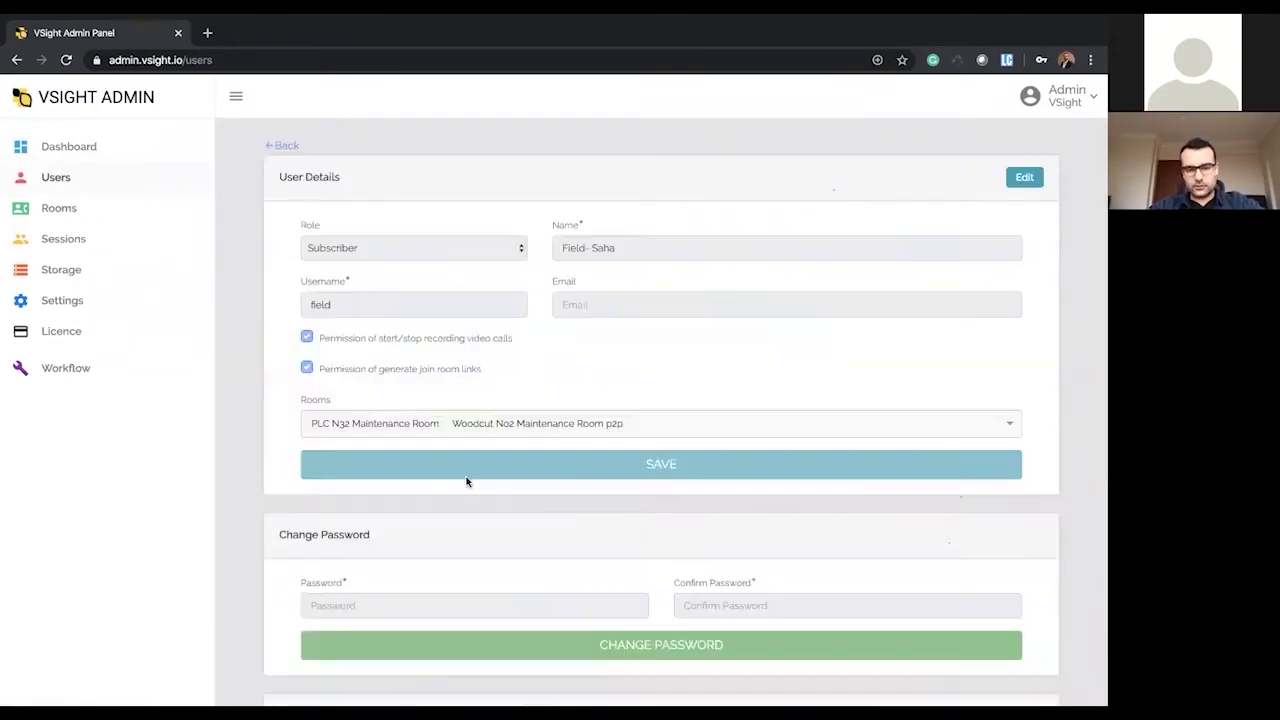
scroll(509, 485, "down", 4)
scroll(509, 485, "up", 1)
scroll(509, 485, "up", 3)
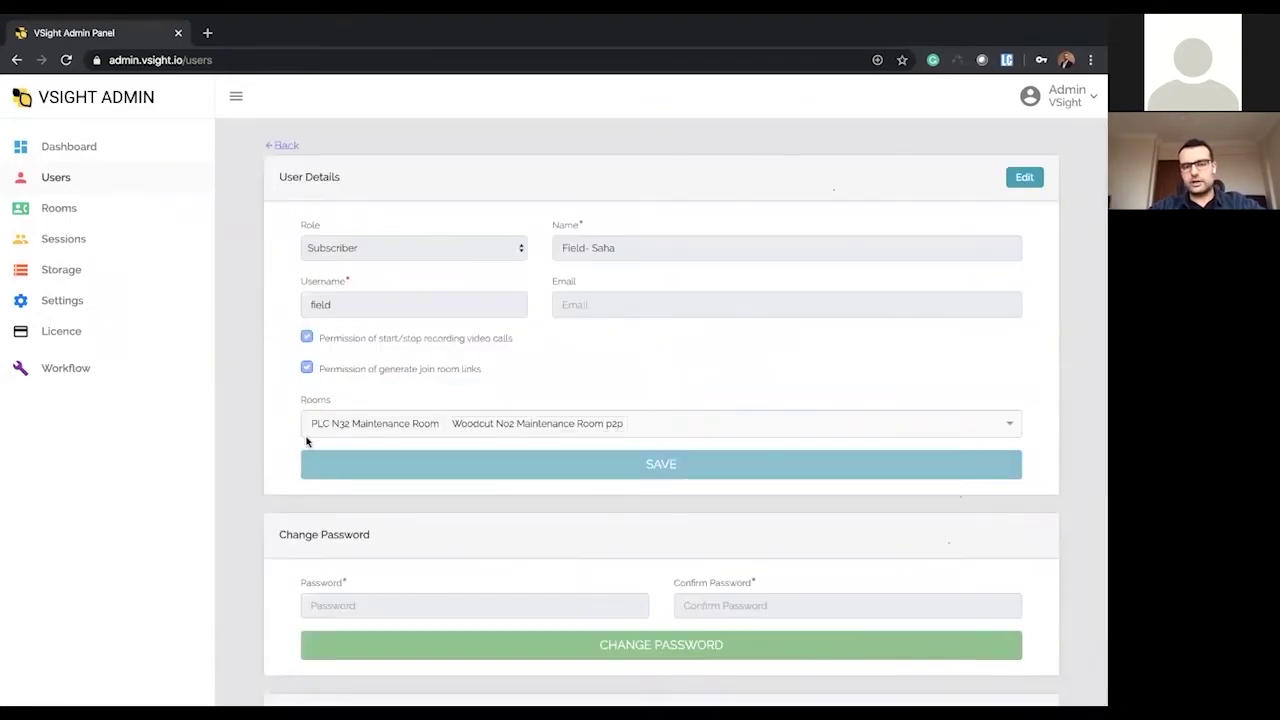
left_click(283, 146)
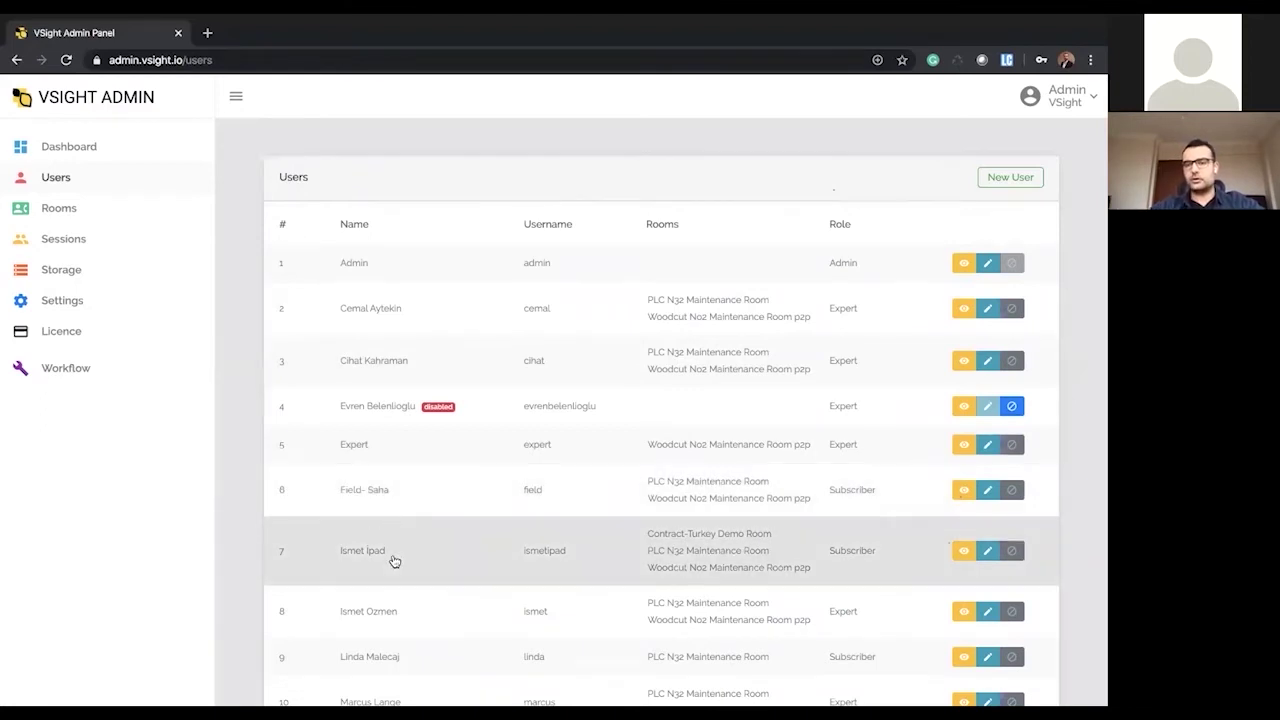
- Go to the Rooms list and open the PLC N32 Maintenance Room details
left_click(97, 215)
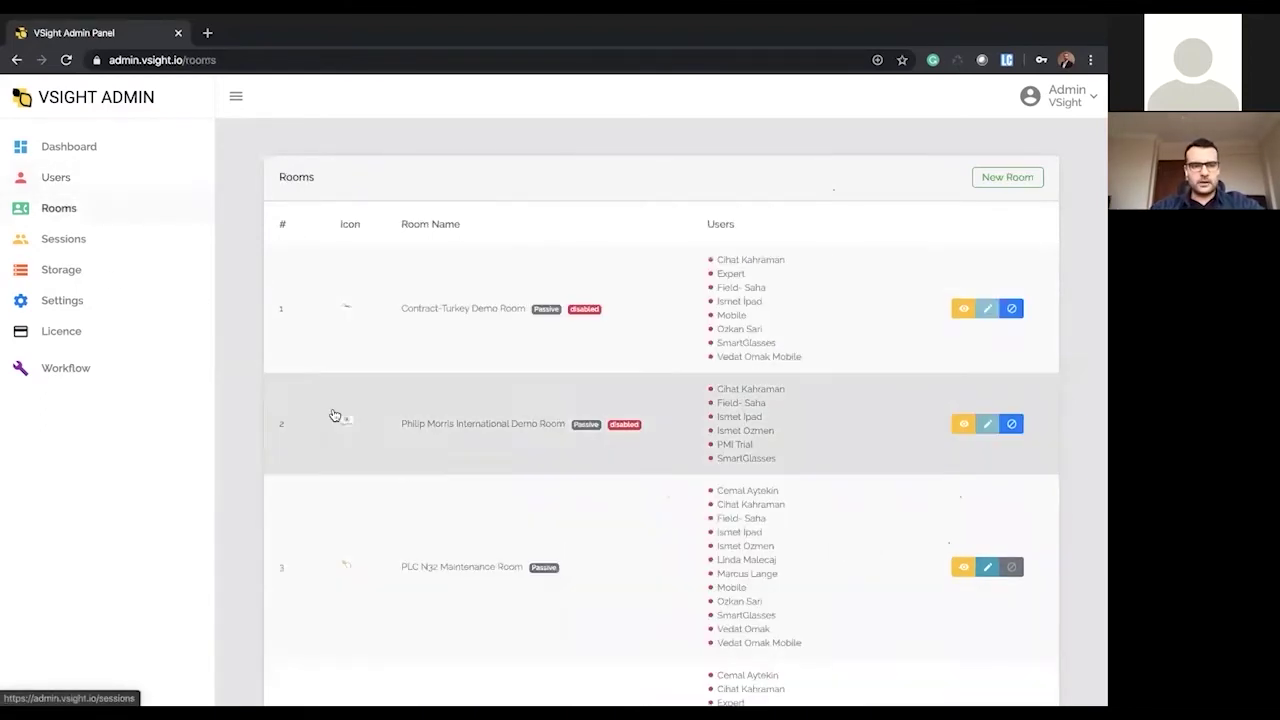
scroll(539, 579, "down", 1)
scroll(539, 579, "down", 2)
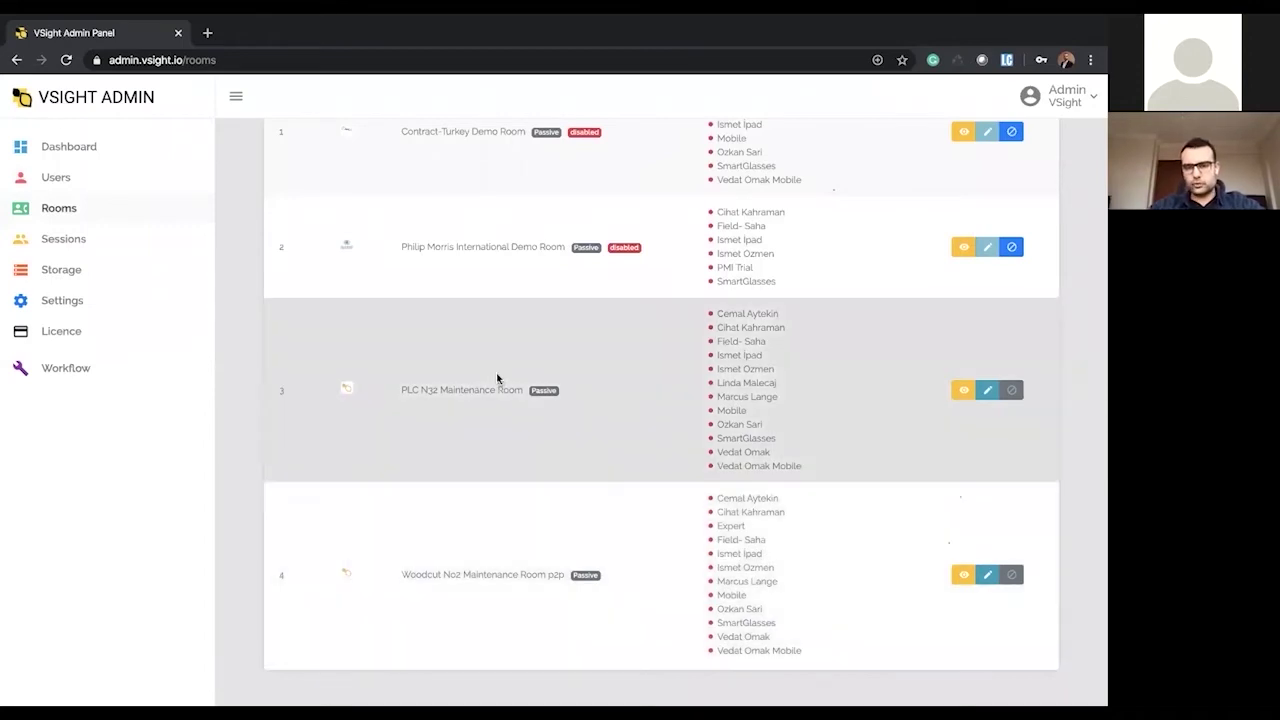
left_click(497, 380)
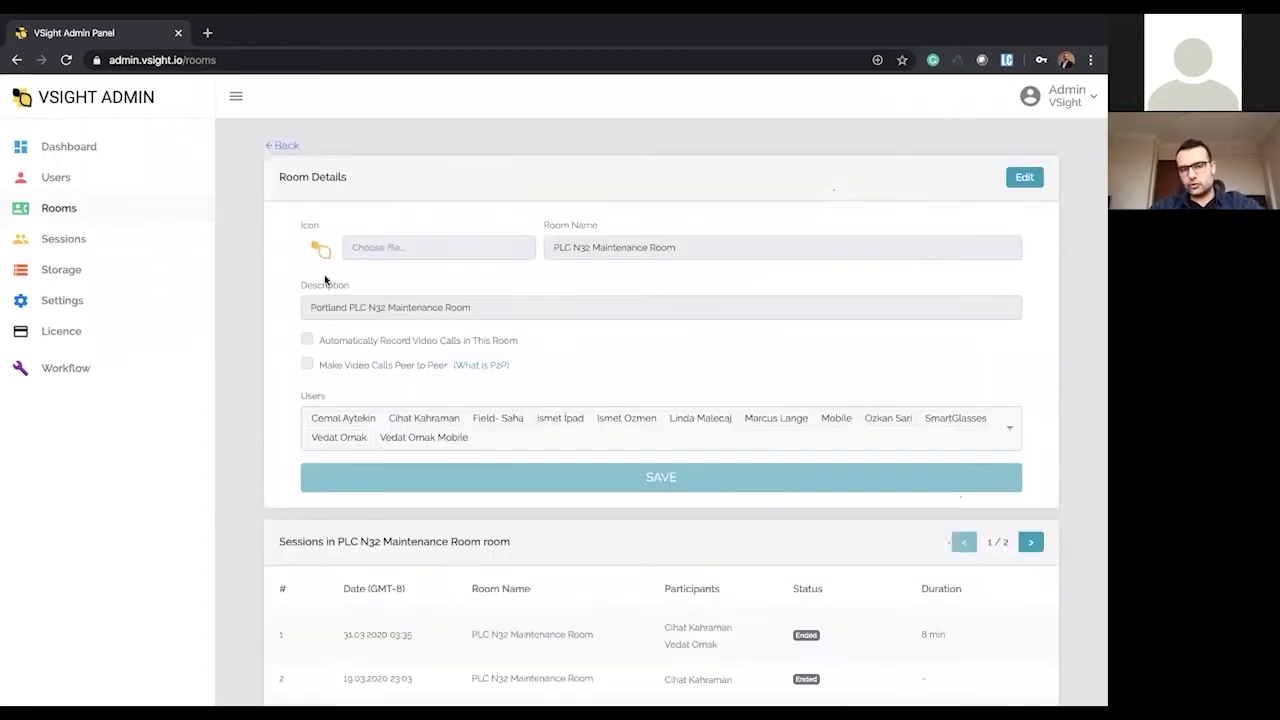
- View and dismiss the peer-to-peer call explanation on the room details page
left_click(481, 363)
left_click(711, 521)
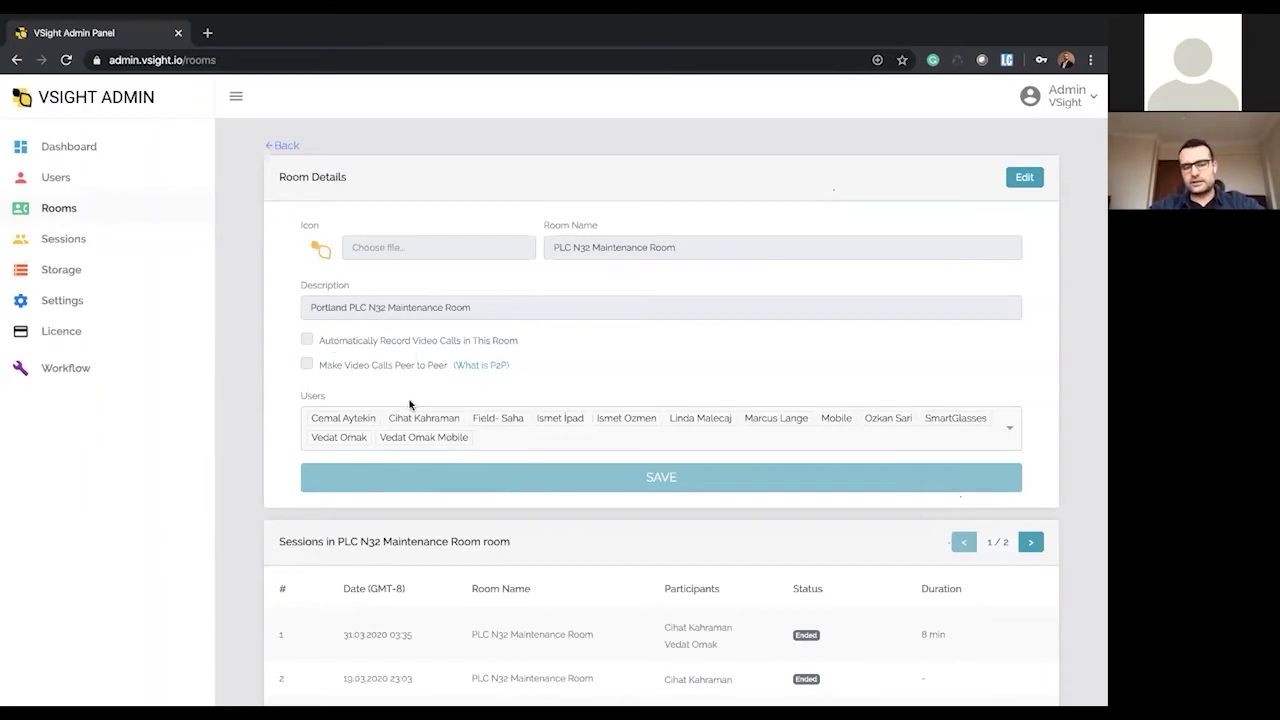
scroll(412, 450, "down", 3)
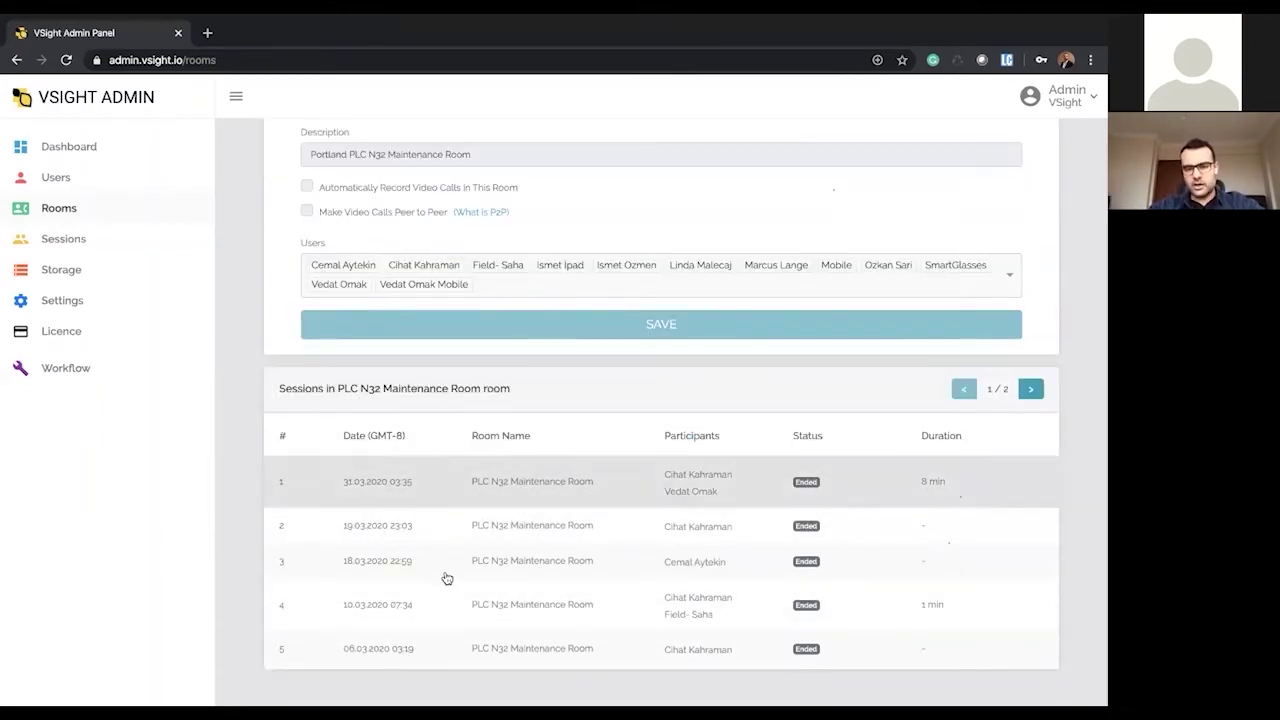
scroll(445, 578, "up", 3)
scroll(510, 540, "down", 2)
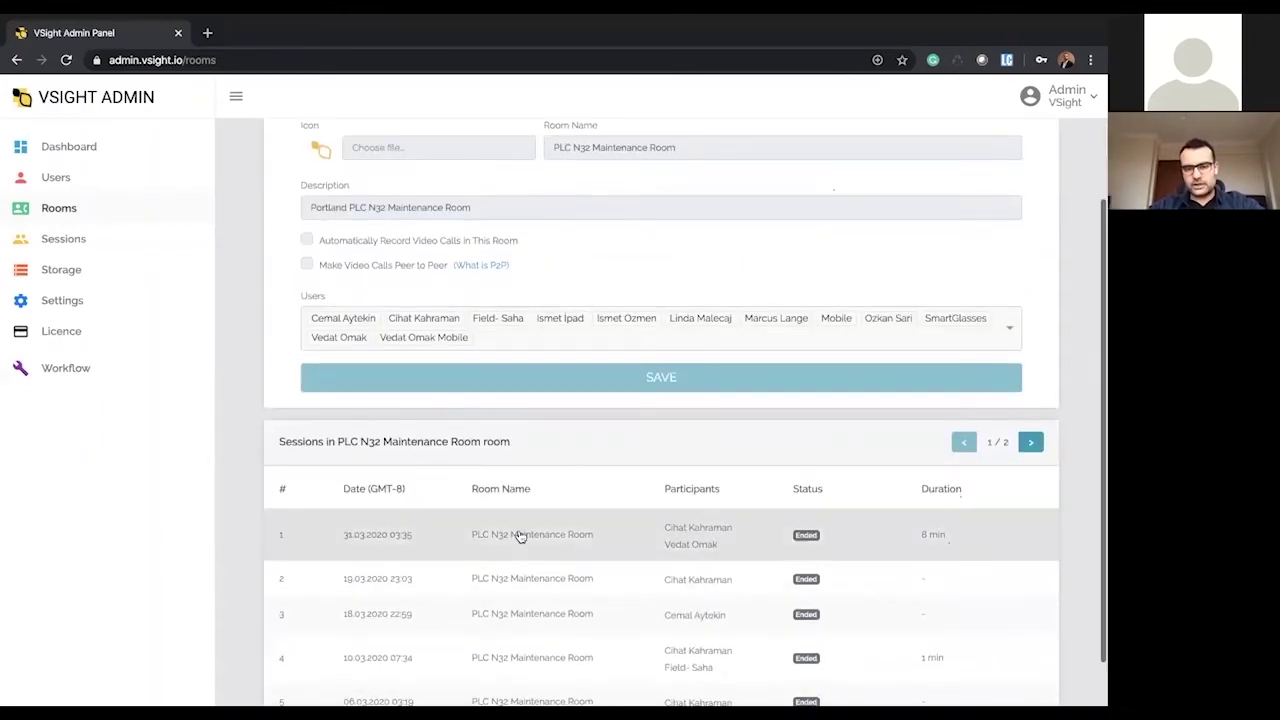
- Open the 31.03.2020 session and inspect its recording's 82.48 MB size and creation date
left_click(520, 537)
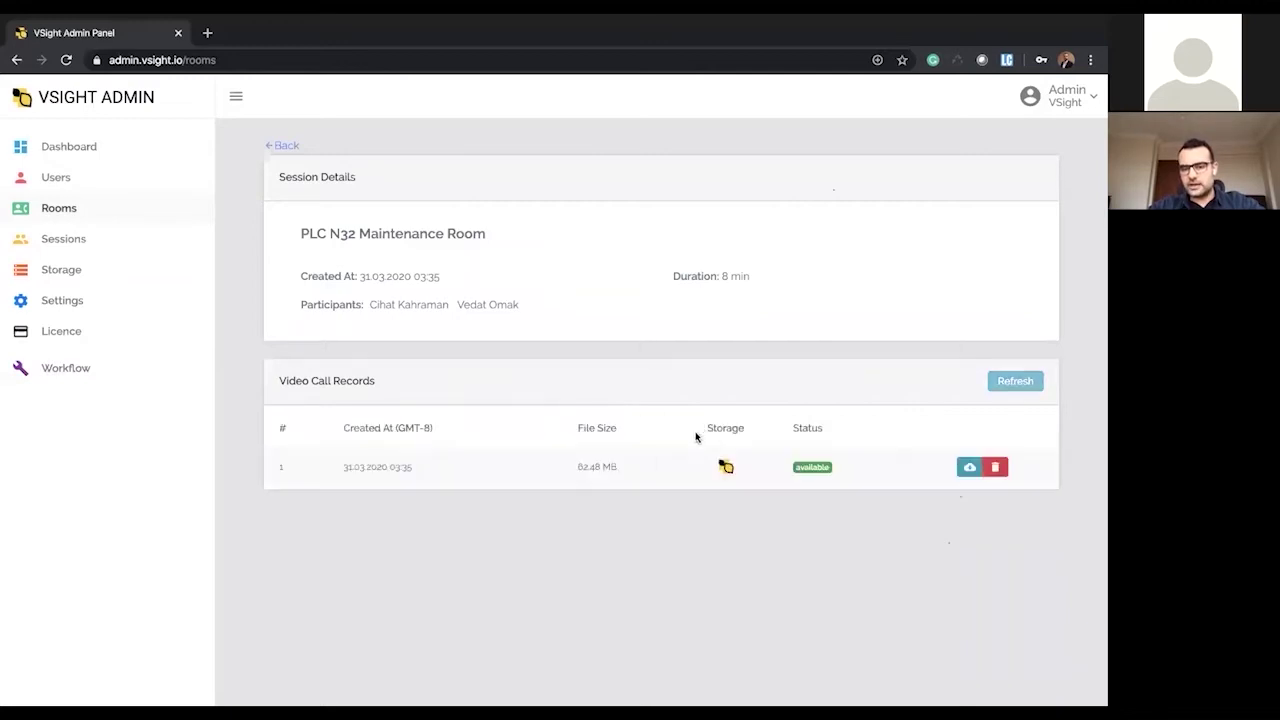
left_click_drag(571, 471, 660, 477)
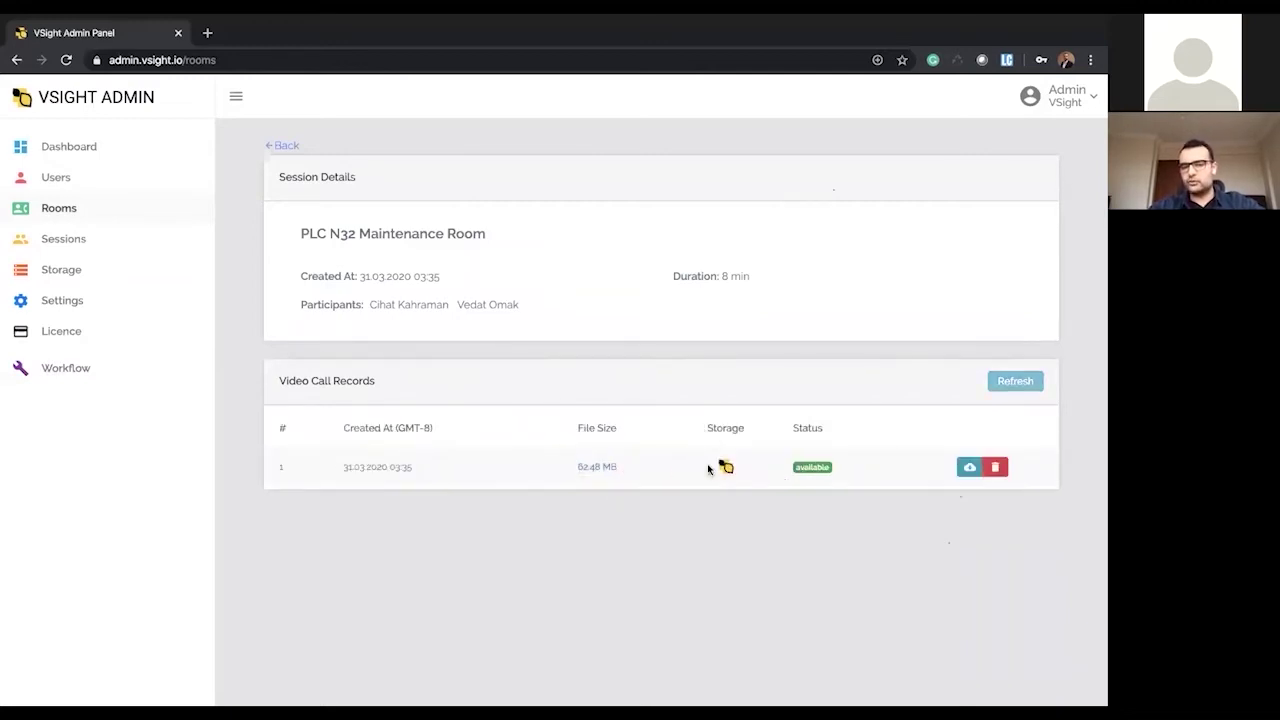
left_click_drag(524, 463, 632, 467)
left_click(549, 470)
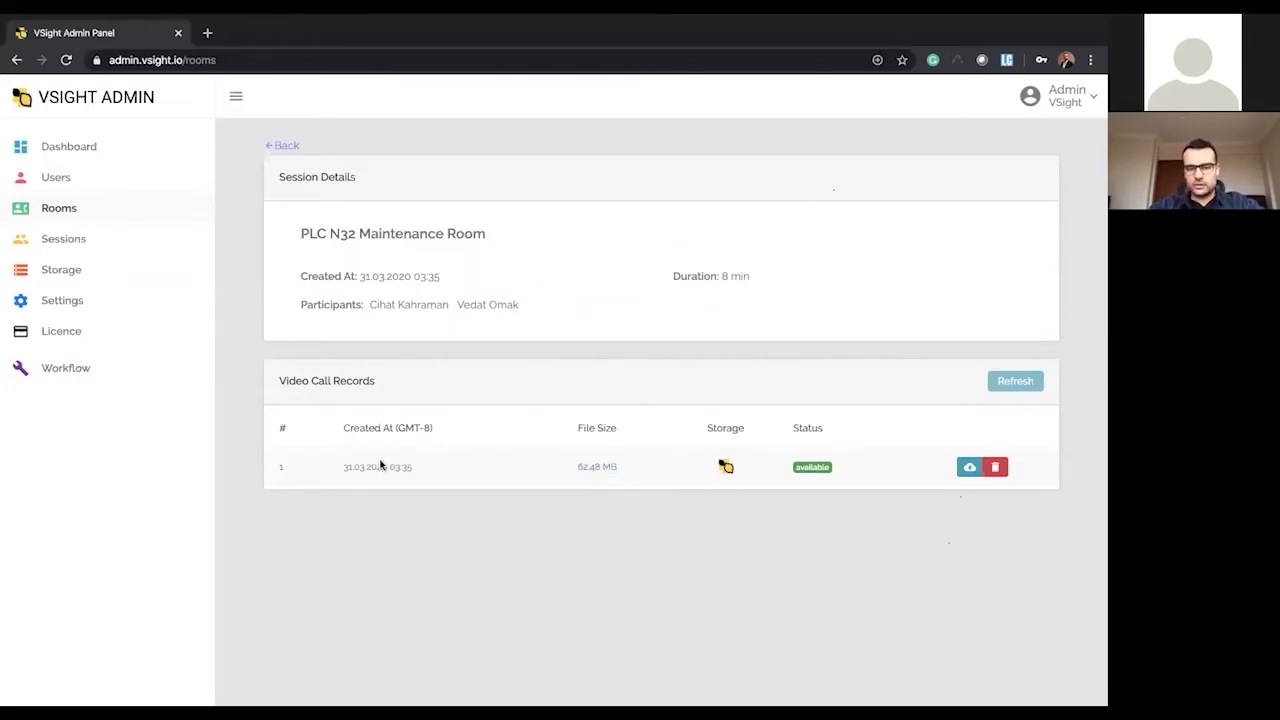
left_click_drag(367, 465, 447, 468)
left_click(407, 481)
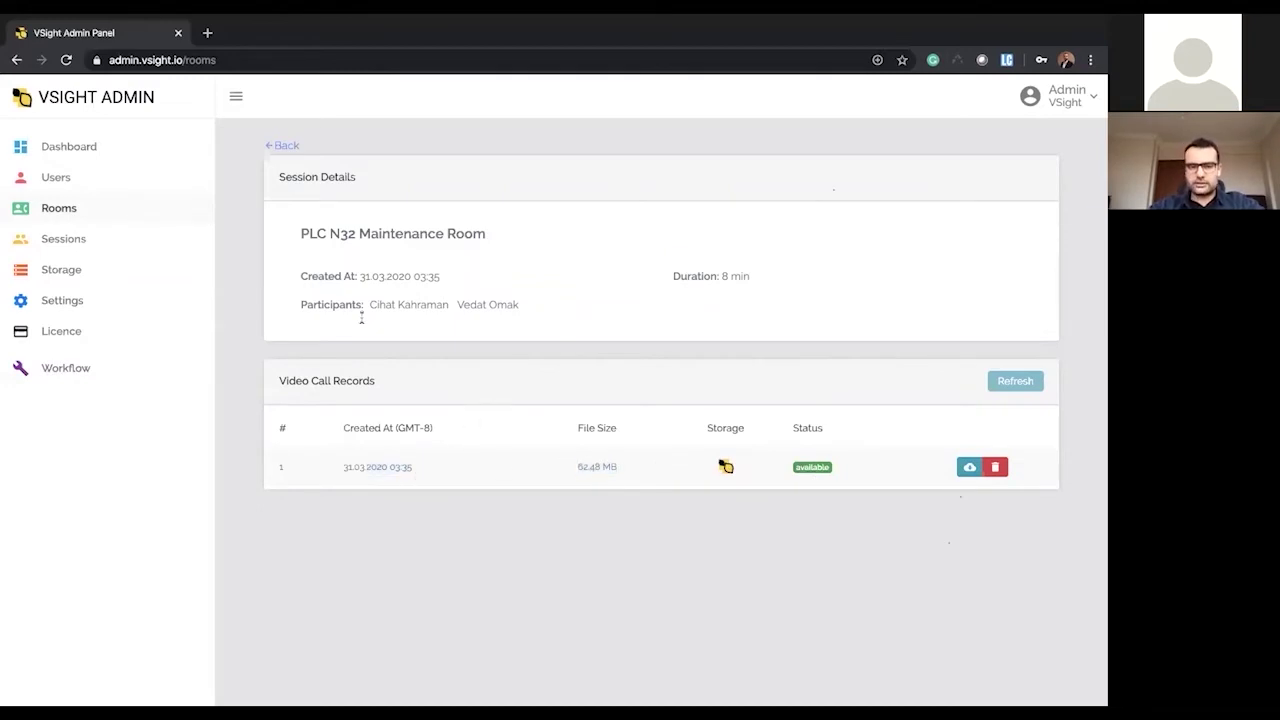
- Return to the room details page, then go to the list of all sessions
left_click(281, 150)
scroll(345, 335, "down", 2)
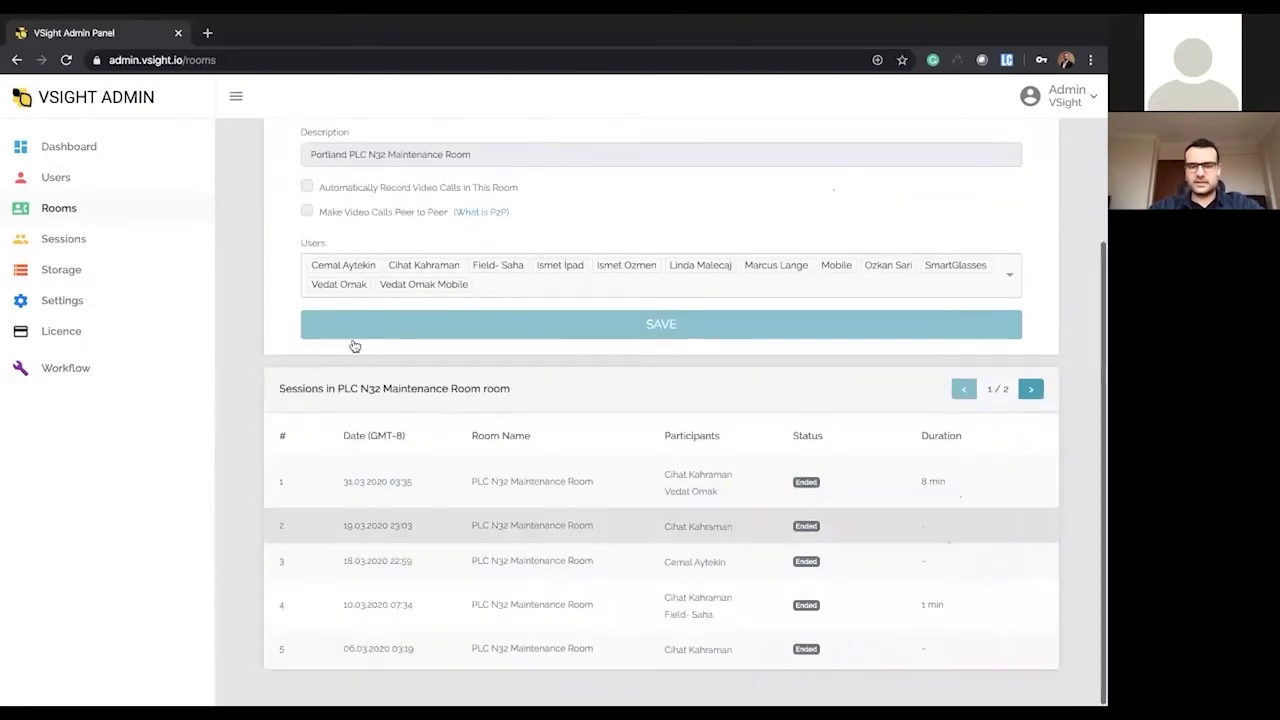
scroll(538, 573, "up", 2)
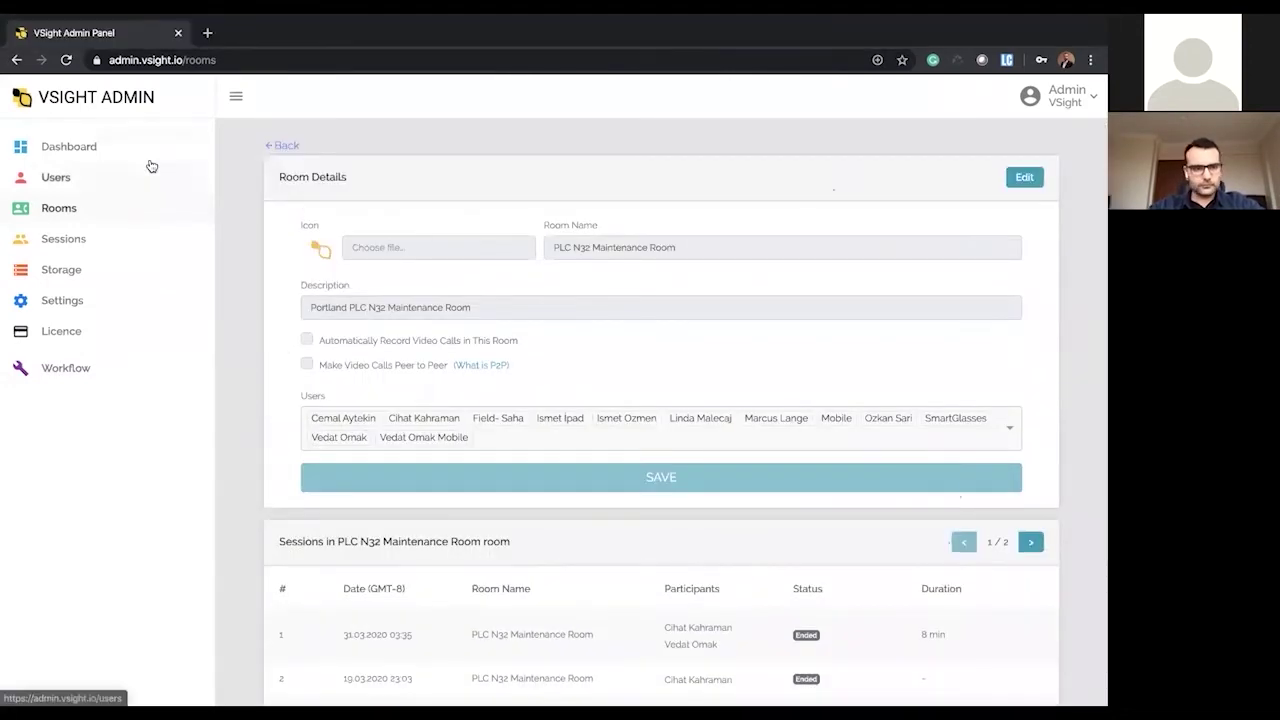
left_click(94, 242)
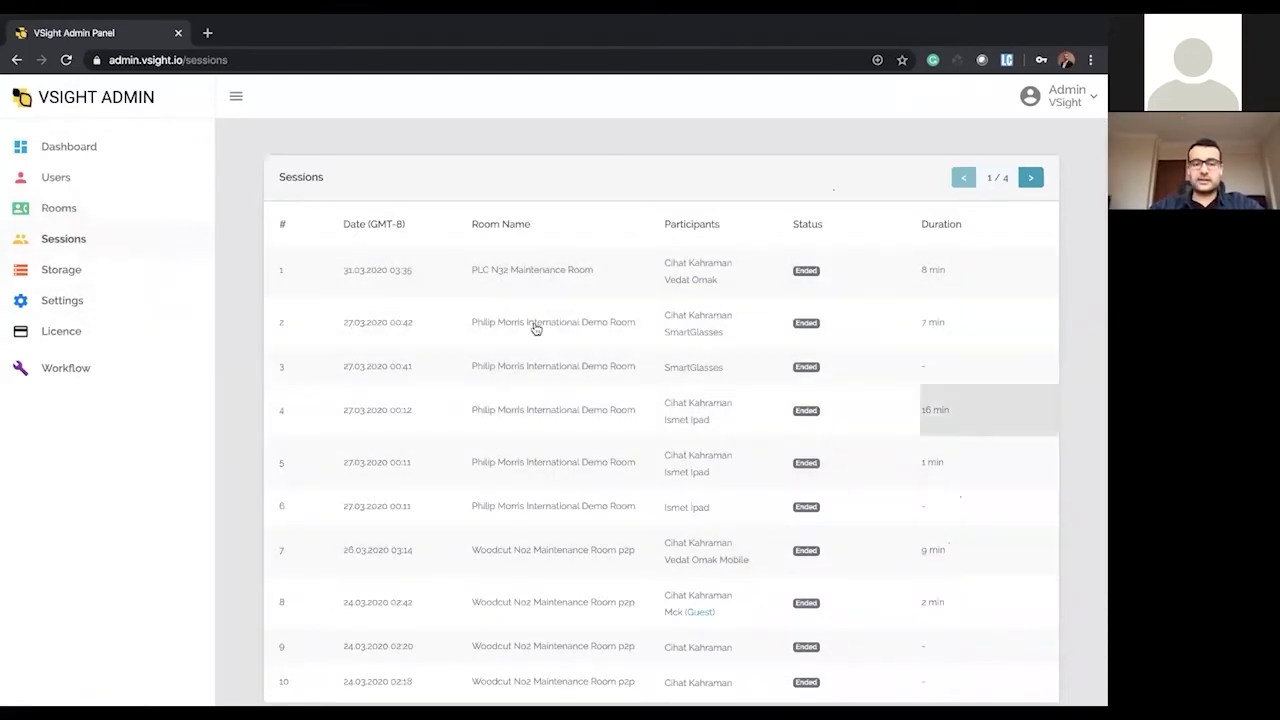
- Review the Sessions list and select the current web address for replacement
scroll(594, 409, "down", 1)
scroll(594, 409, "up", 1)
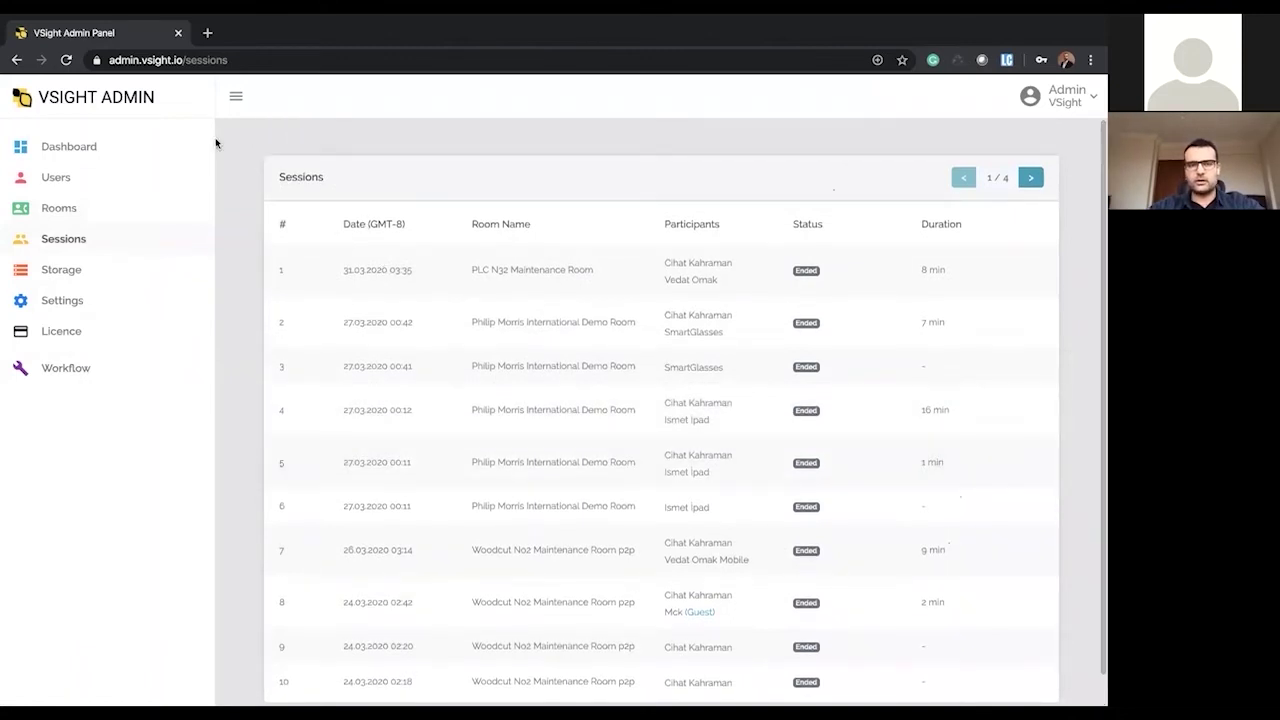
left_click(263, 52)
- Load app.vsight.io and fill in the suggested account name
type("app.vsight.io")
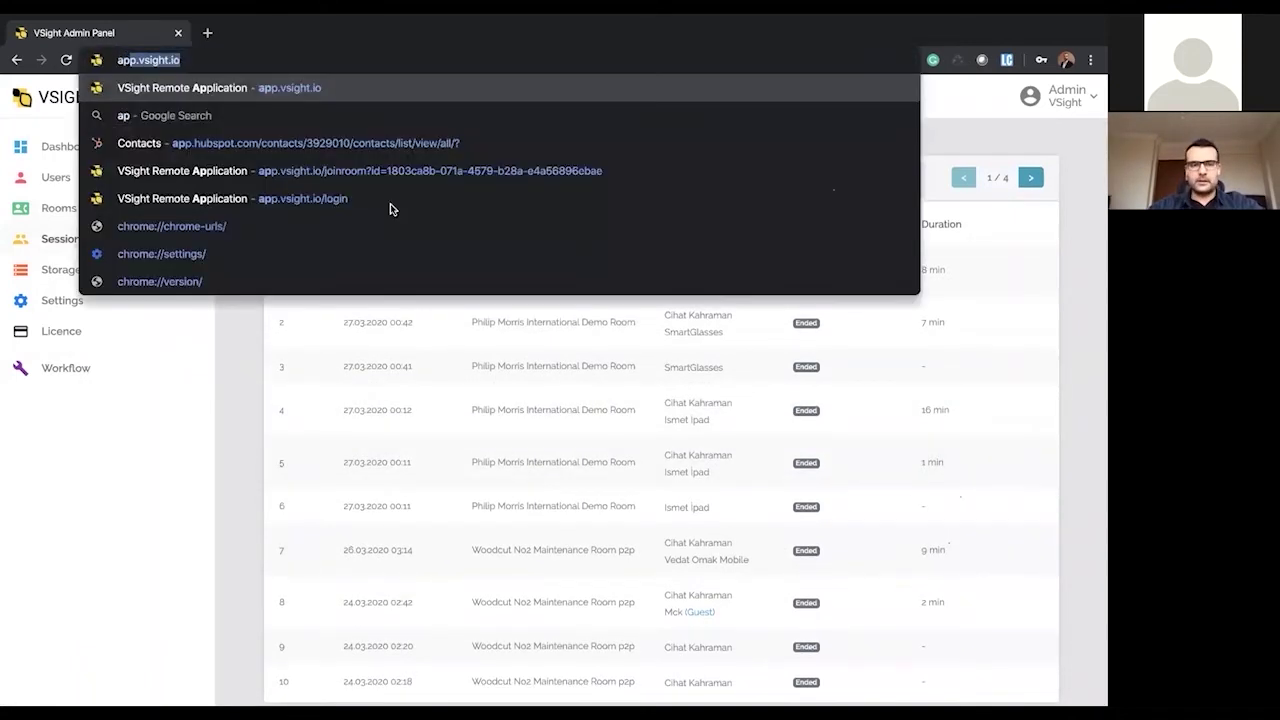
key("Return")
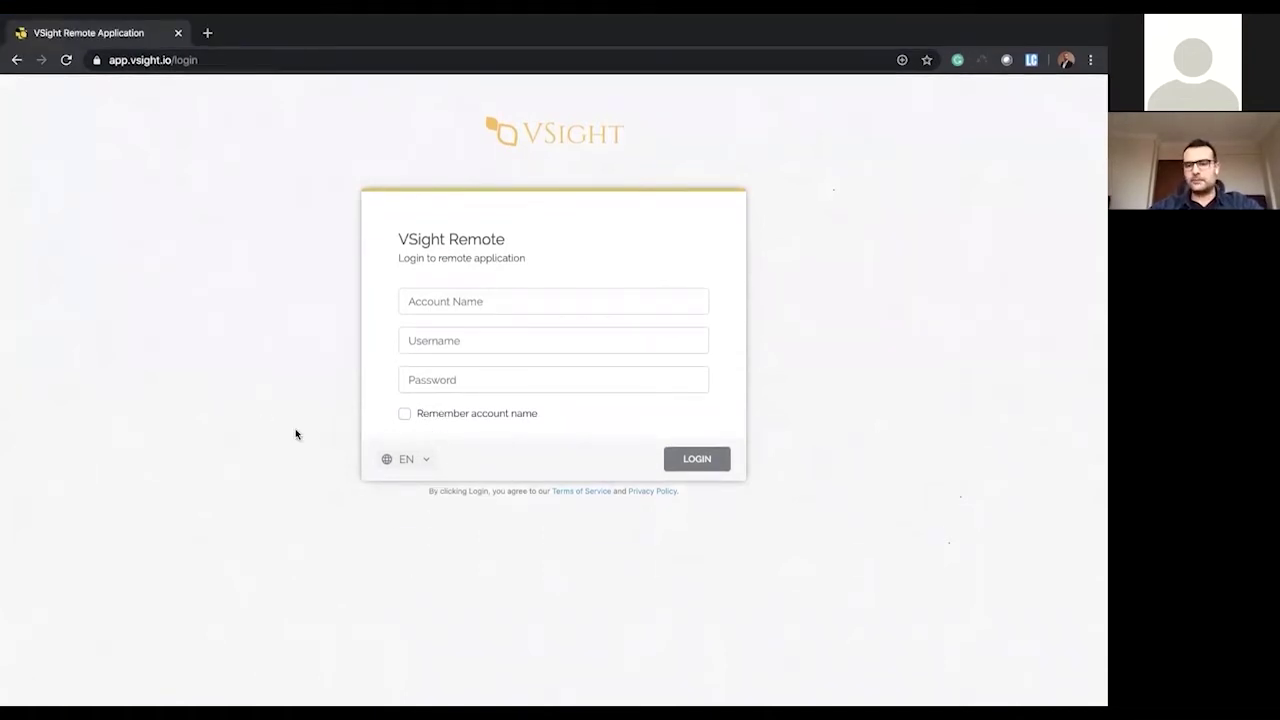
left_click(452, 310)
left_click(449, 340)
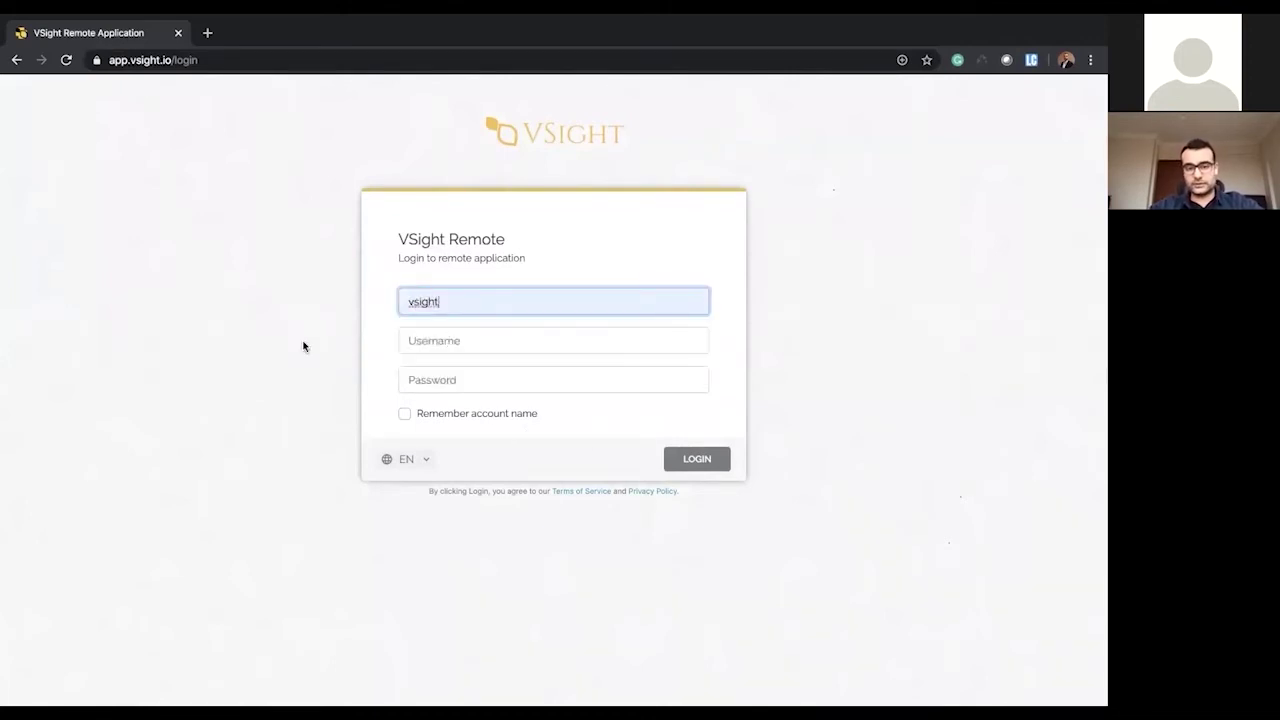
- Enter the username and password, keep the default language, and submit the login
left_click(445, 340)
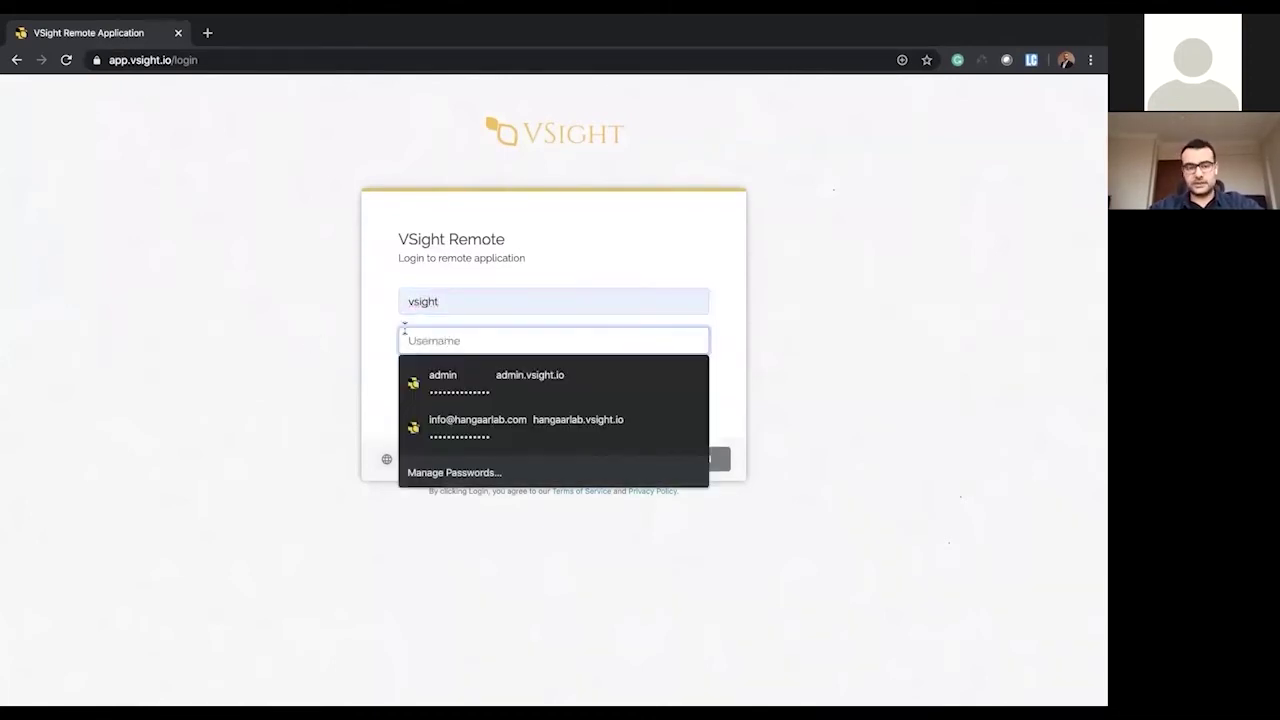
type("cihat")
key("Tab")
type("••")
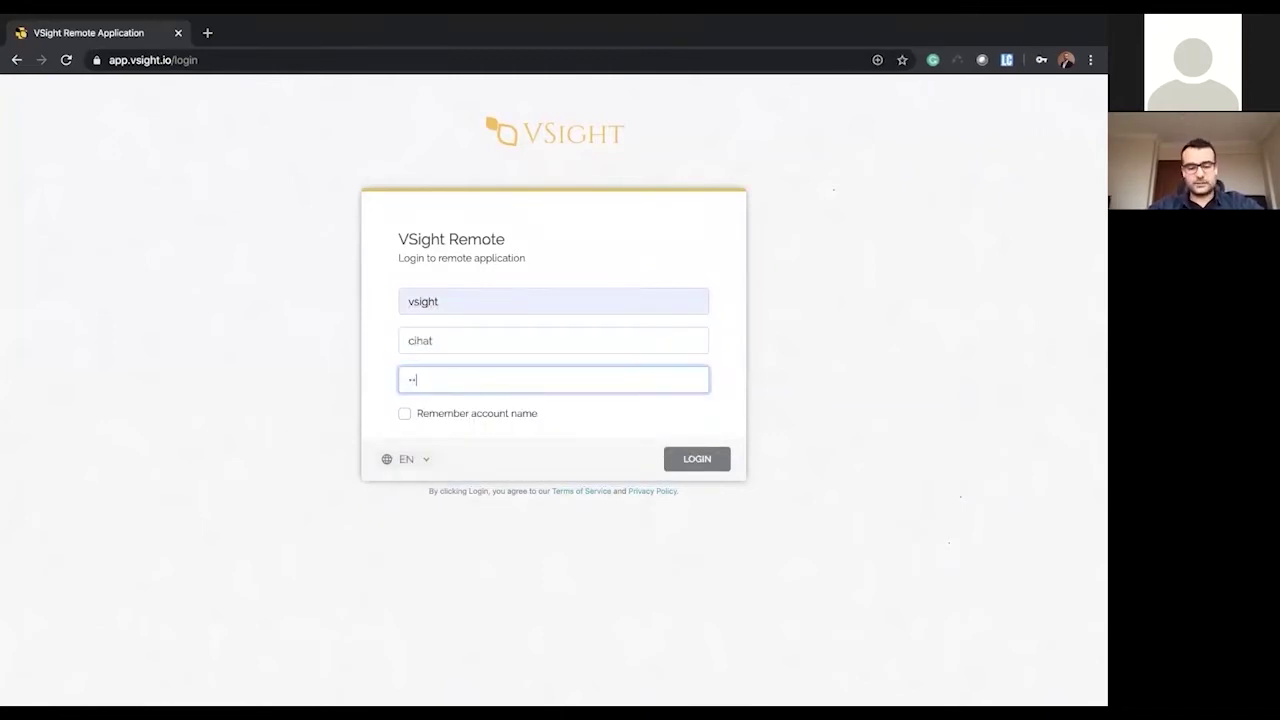
type("•••••")
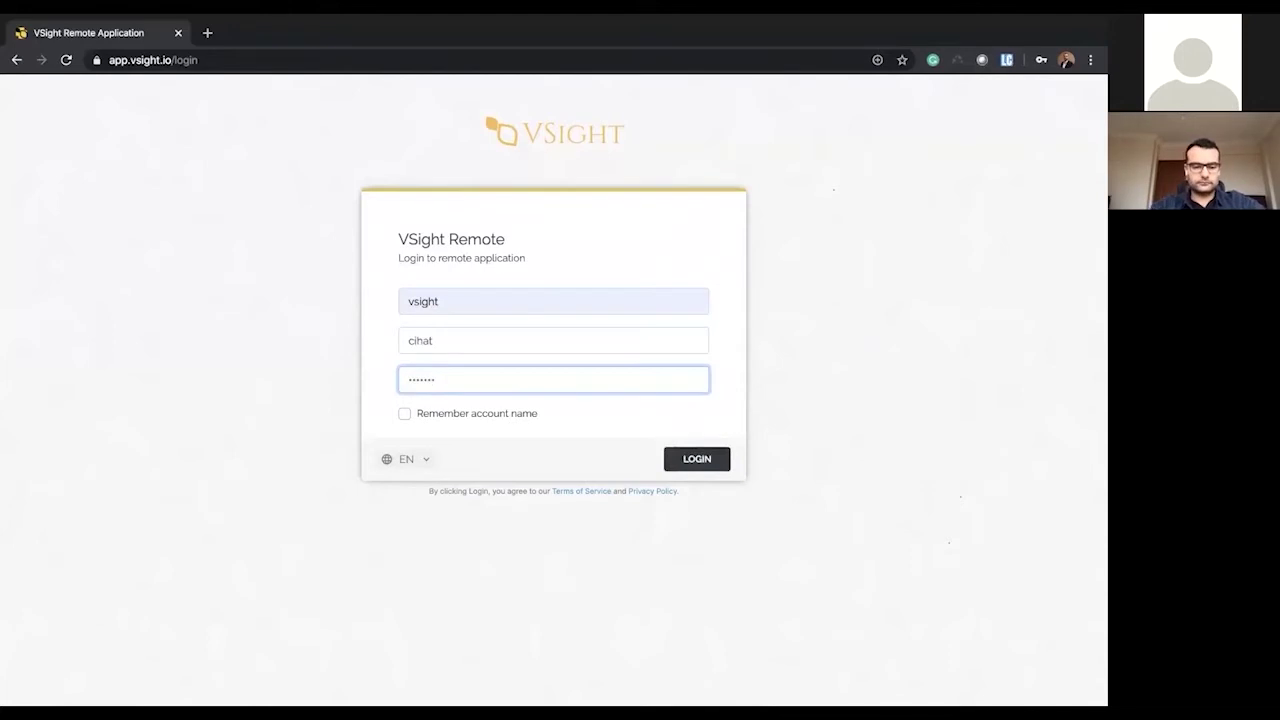
left_click(700, 464)
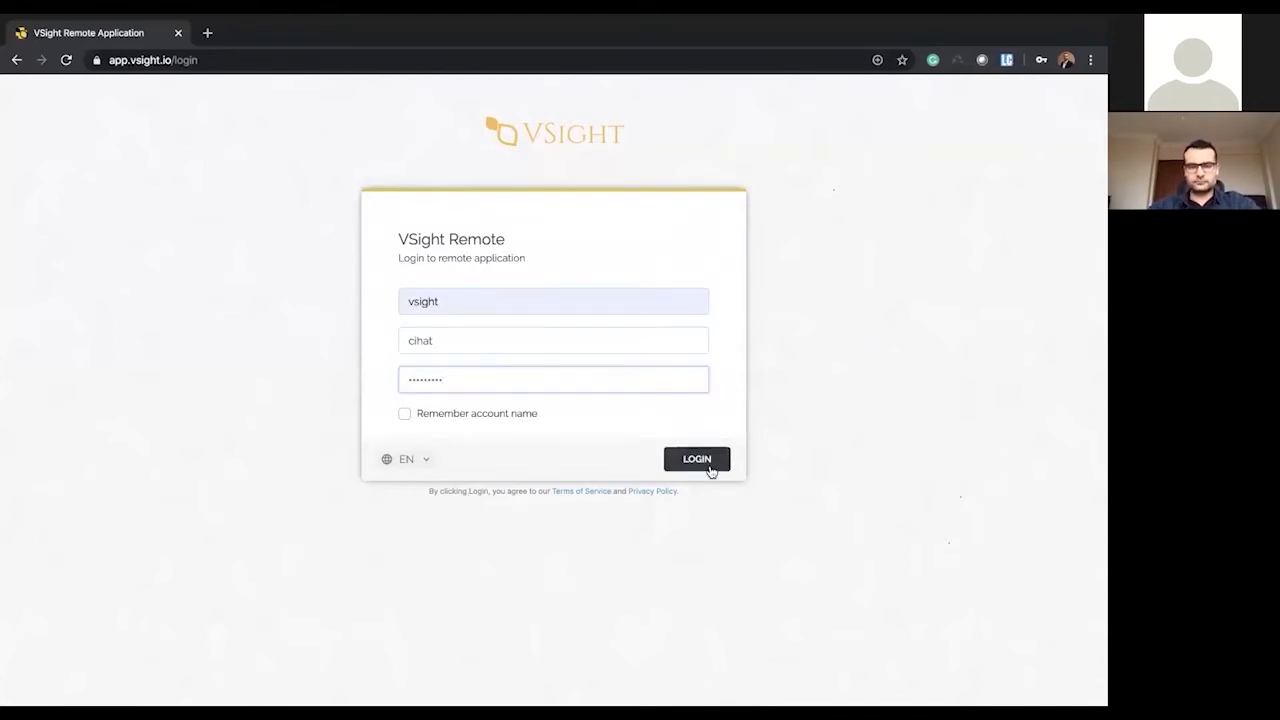
left_click(430, 459)
left_click(573, 468)
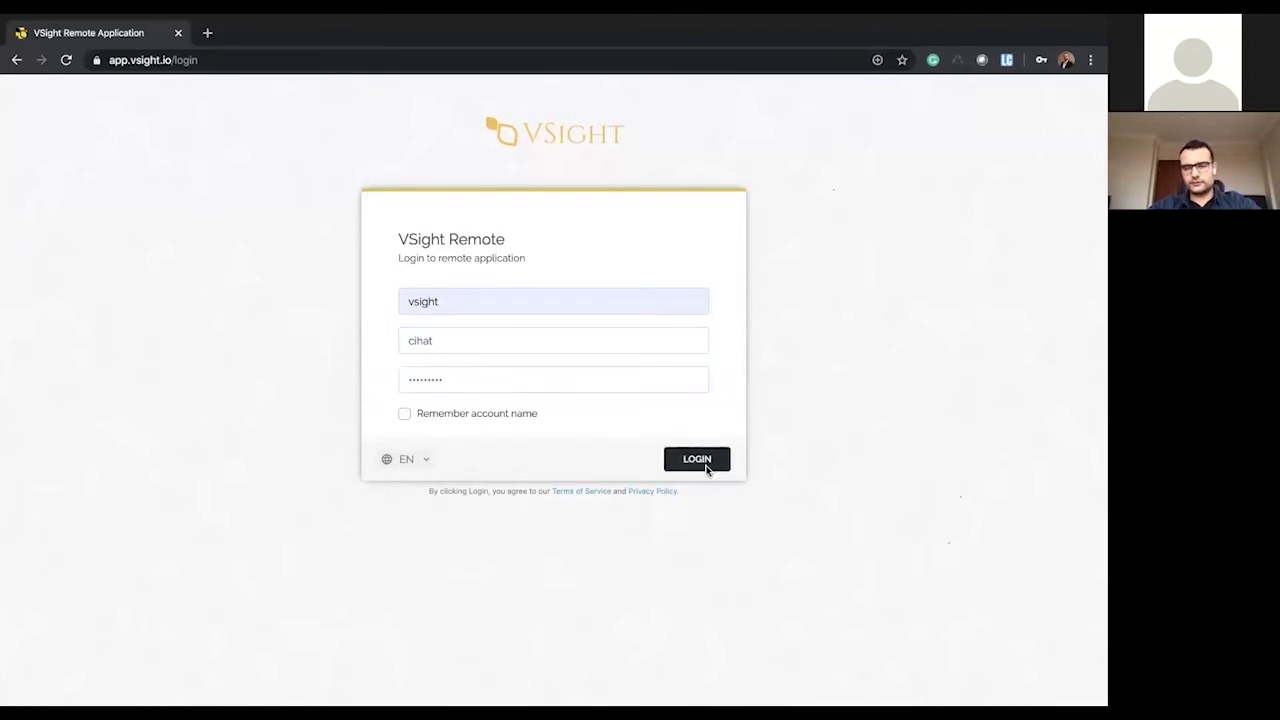
left_click(705, 468)
mouse_move(767, 690)
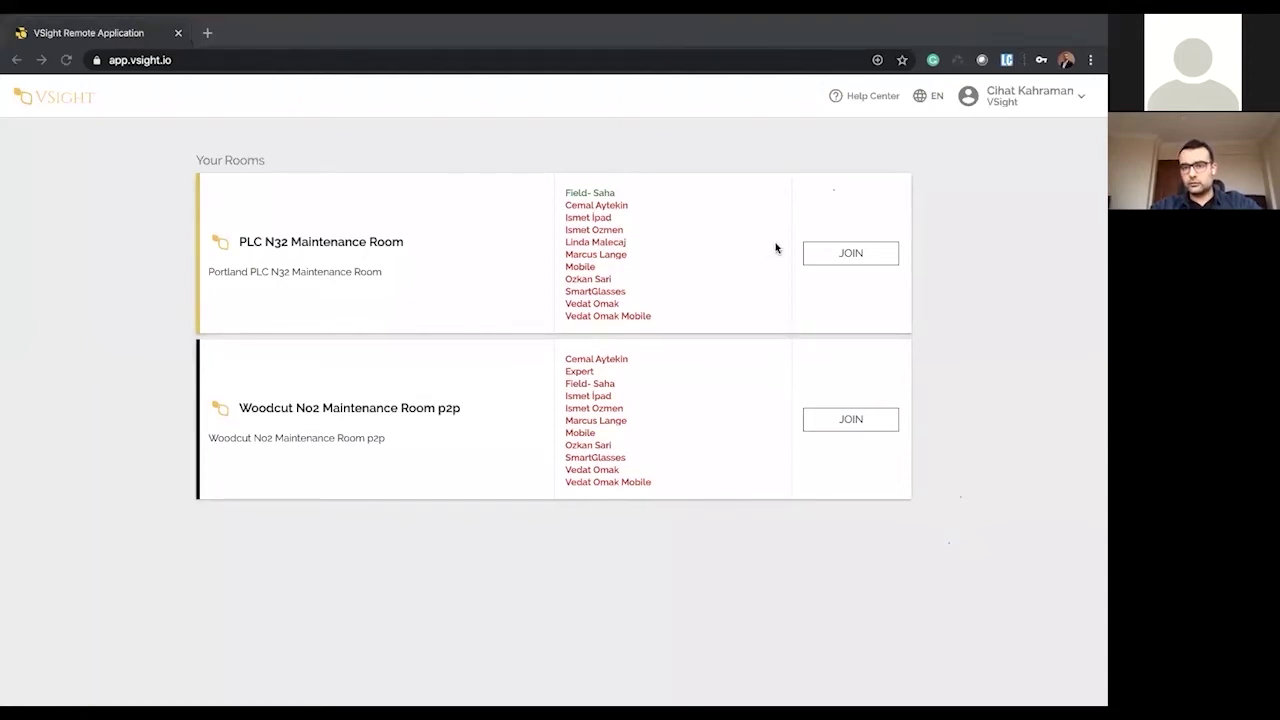
- Check the account options and highlight the PLC N32 room's name and members
left_click(1036, 90)
left_click(998, 264)
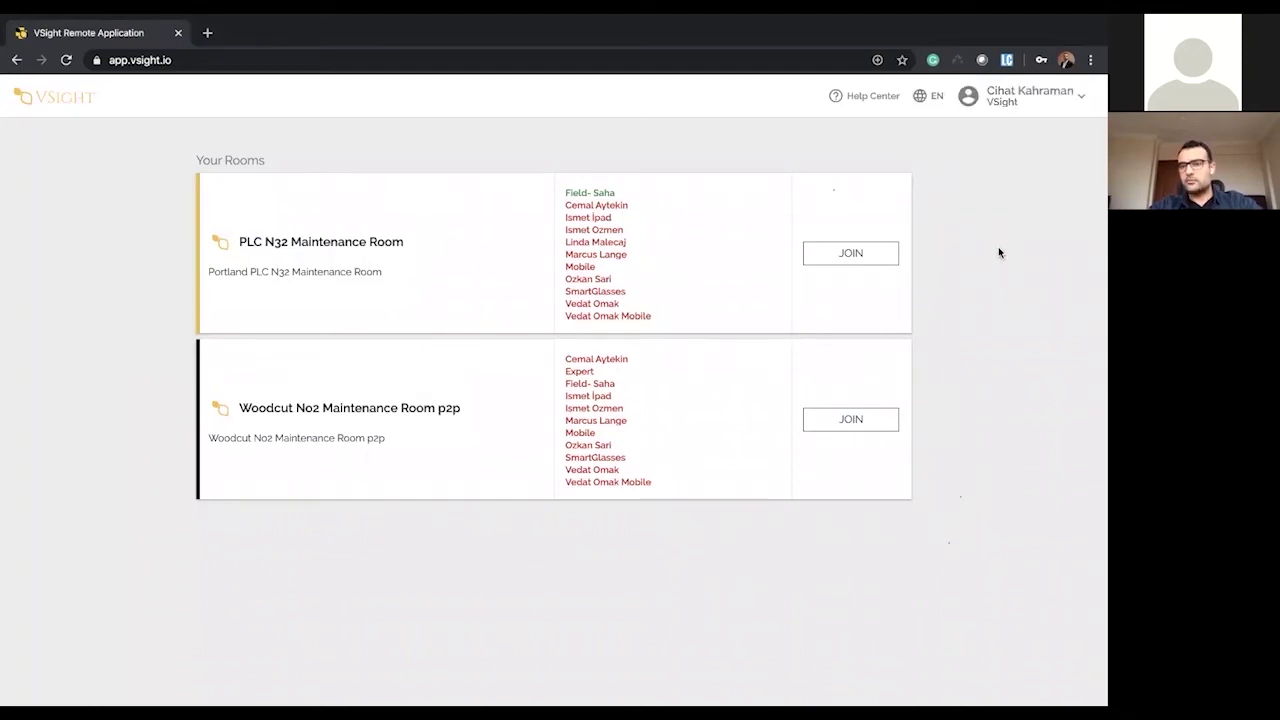
mouse_move(652, 318)
left_mouse_down()
mouse_move(560, 189)
mouse_move(677, 317)
left_mouse_up()
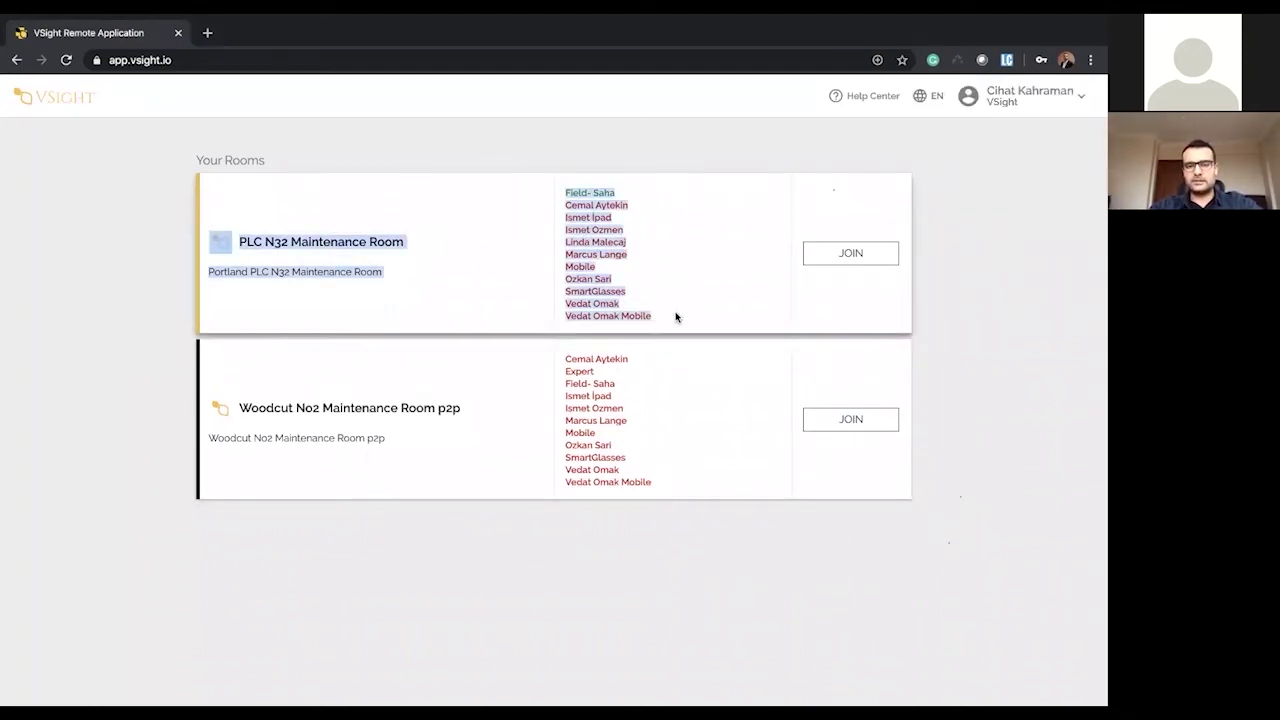
left_click(531, 351)
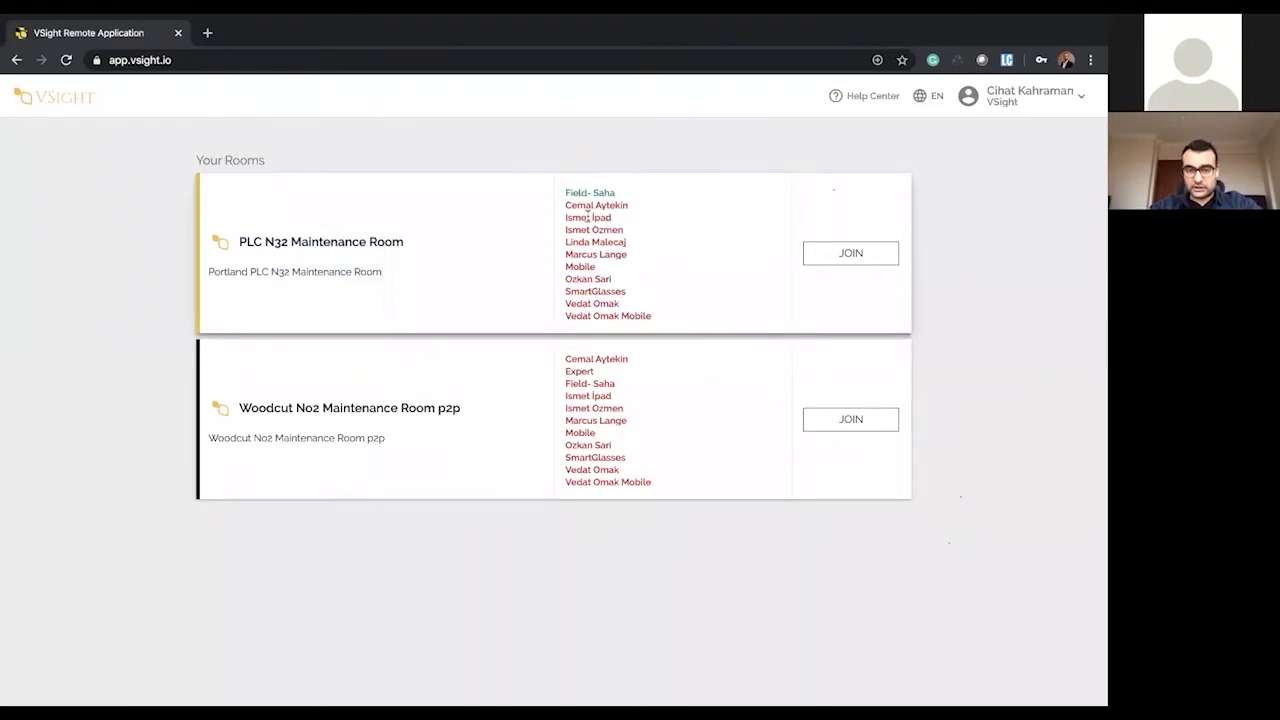
left_click_drag(575, 189, 623, 177)
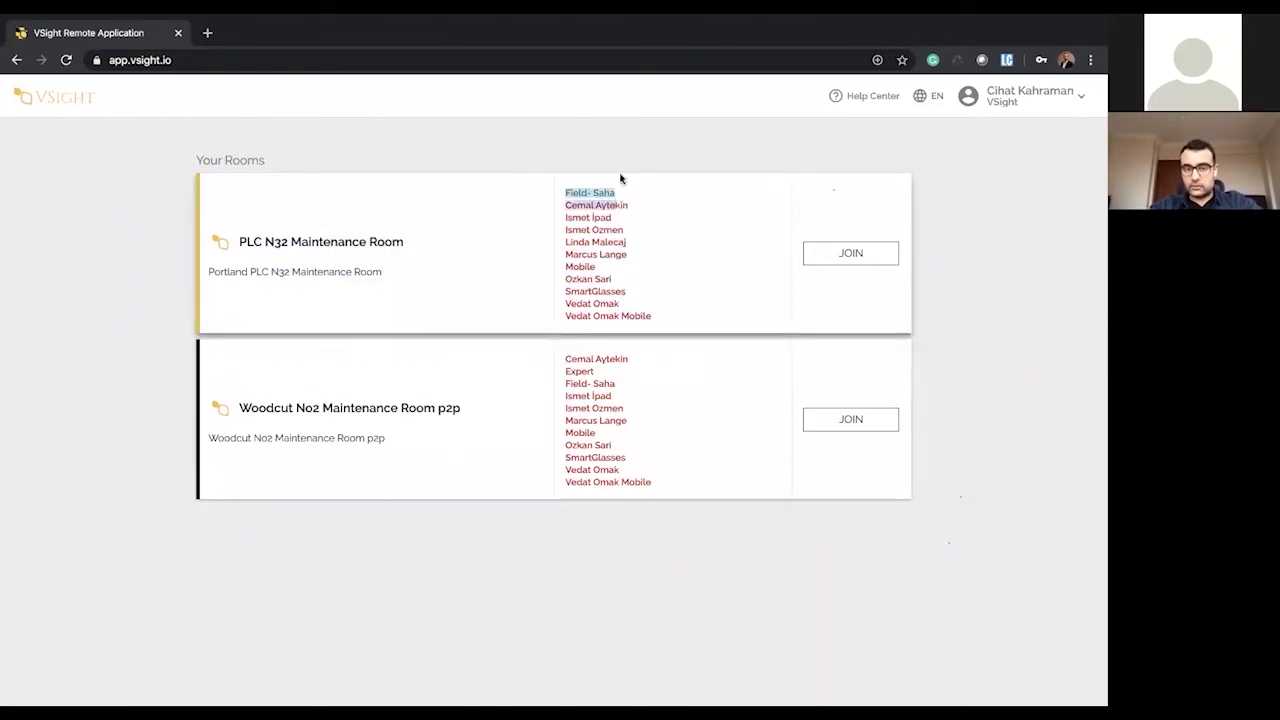
left_click(615, 187)
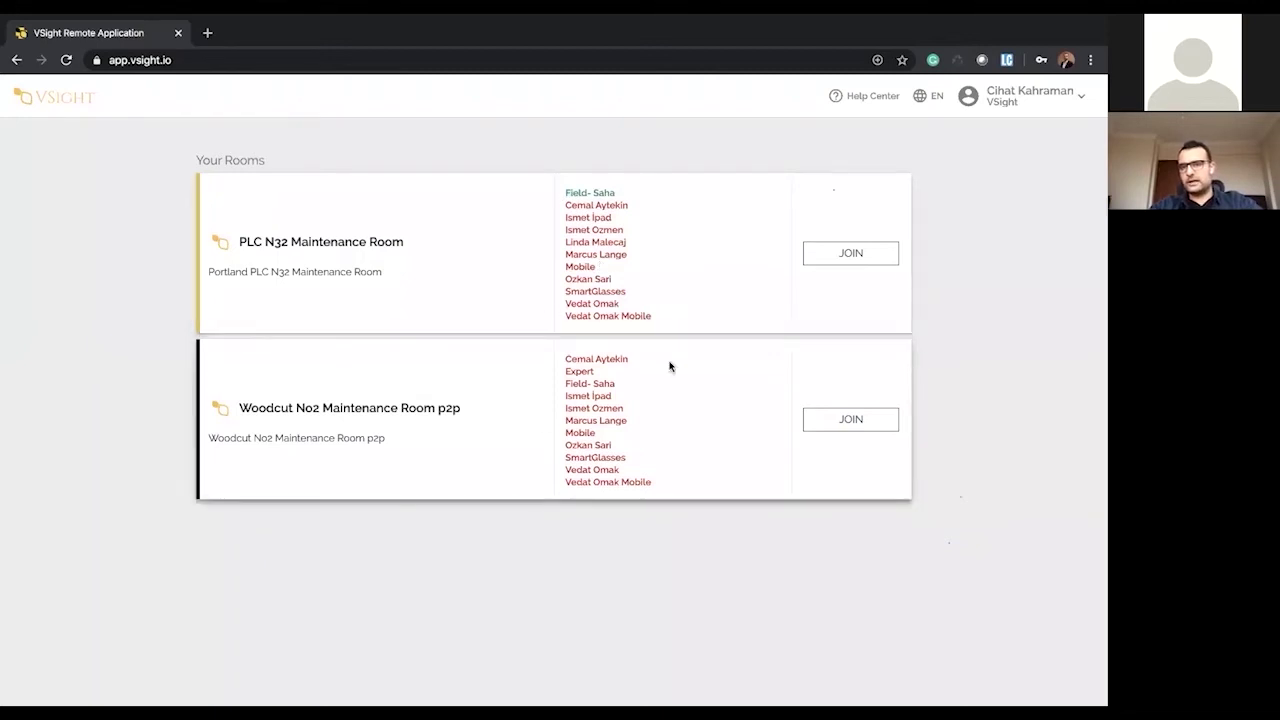
- Review the PLC N32 room's member list and description, then join its call
left_click_drag(652, 318, 569, 200)
left_click(569, 200)
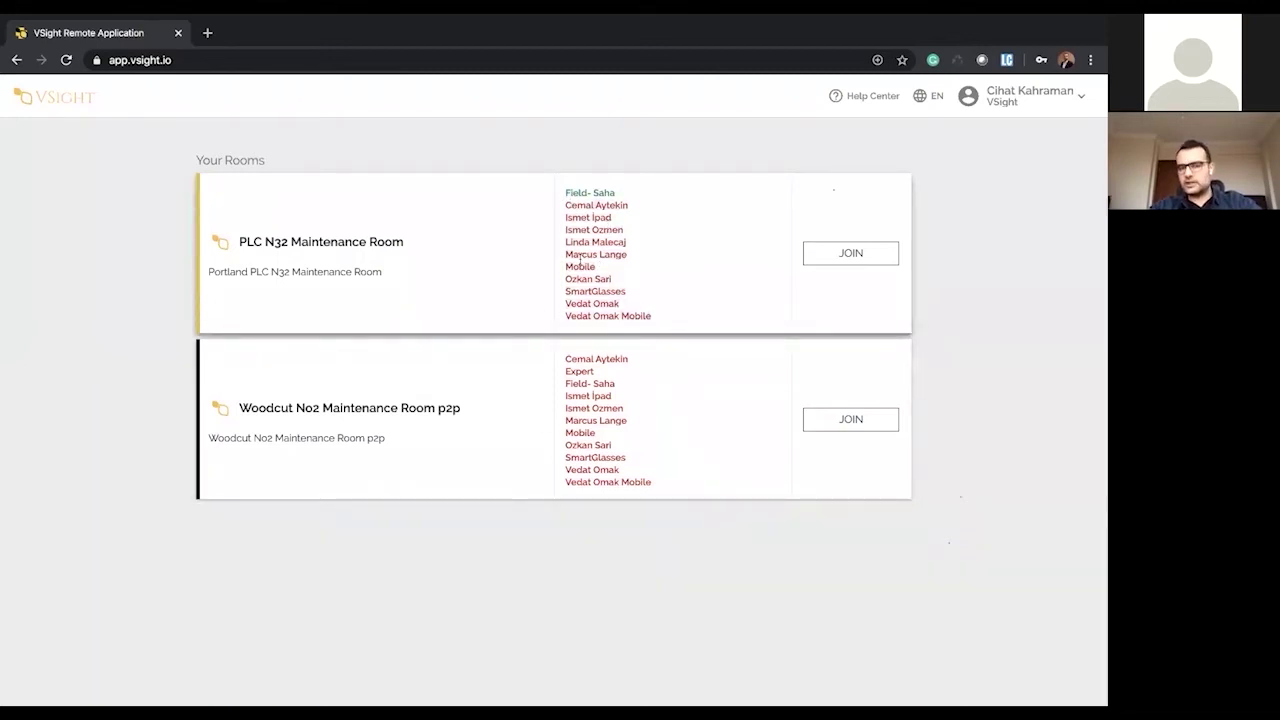
left_click_drag(382, 297, 305, 205)
left_click(357, 280)
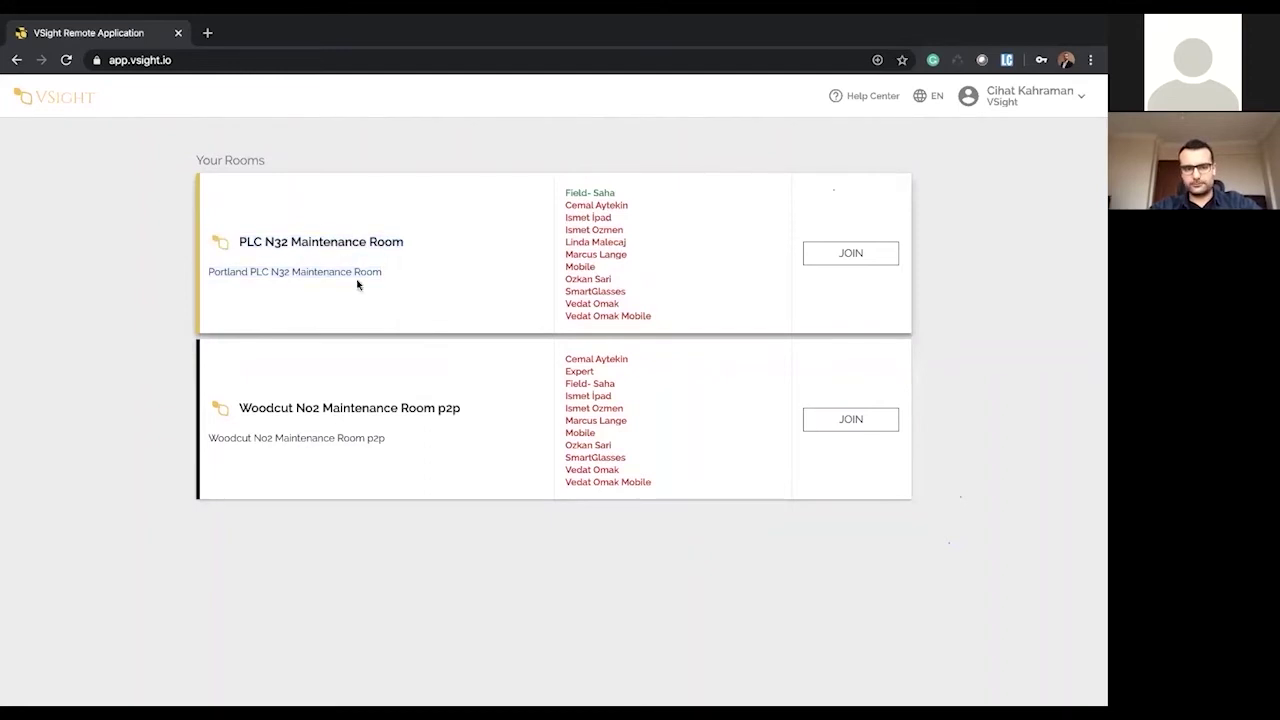
left_click(848, 256)
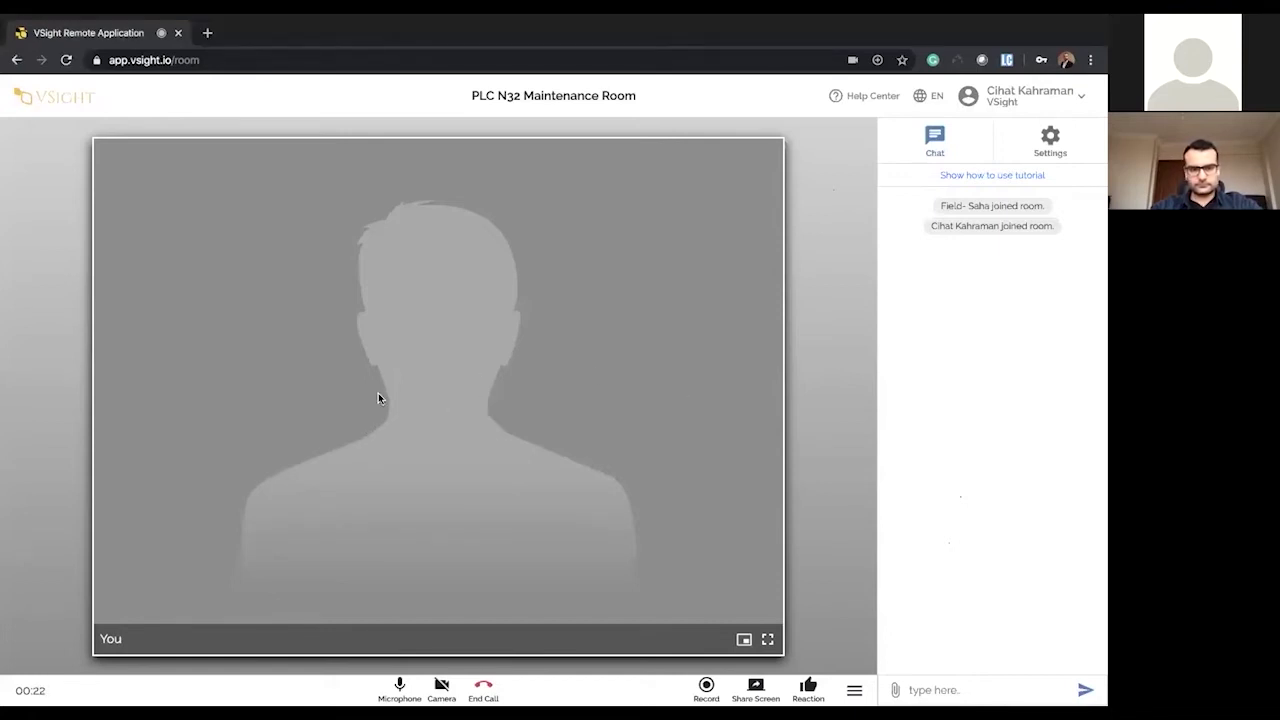
- Exit fullscreen, reposition and widen the call window, hide chat, and end the call
left_click(45, 39)
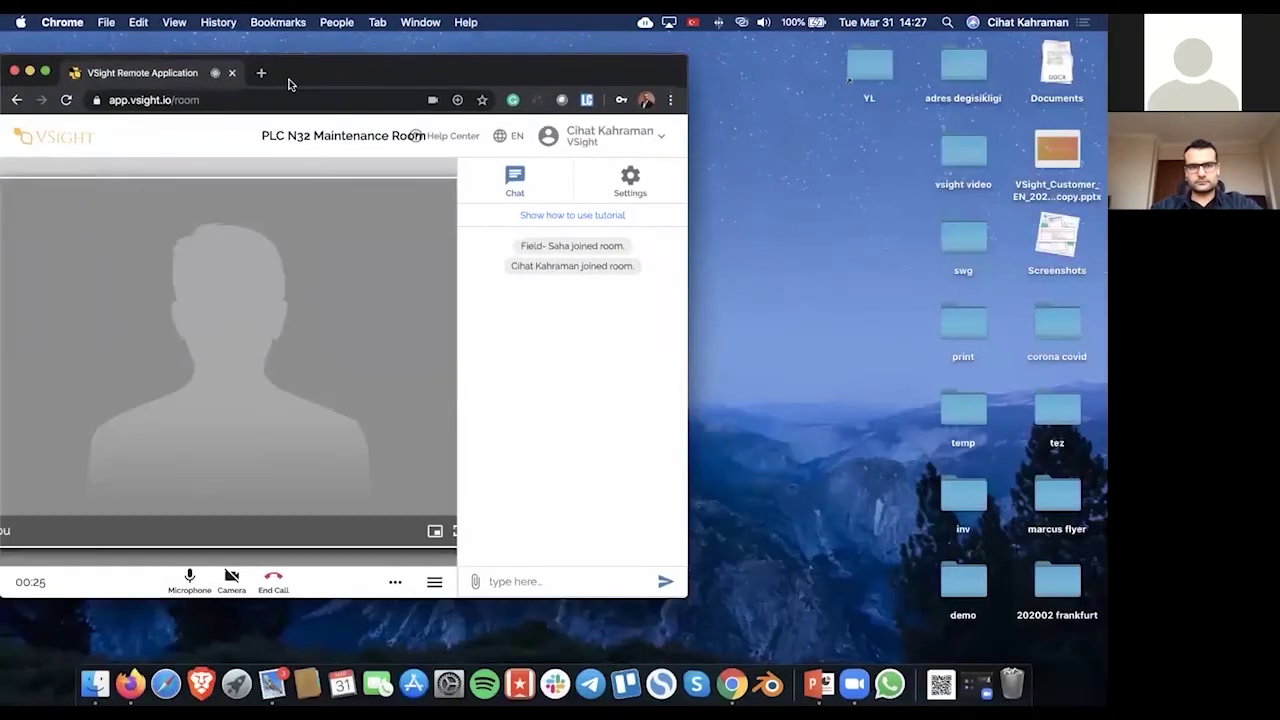
left_click_drag(288, 78, 418, 77)
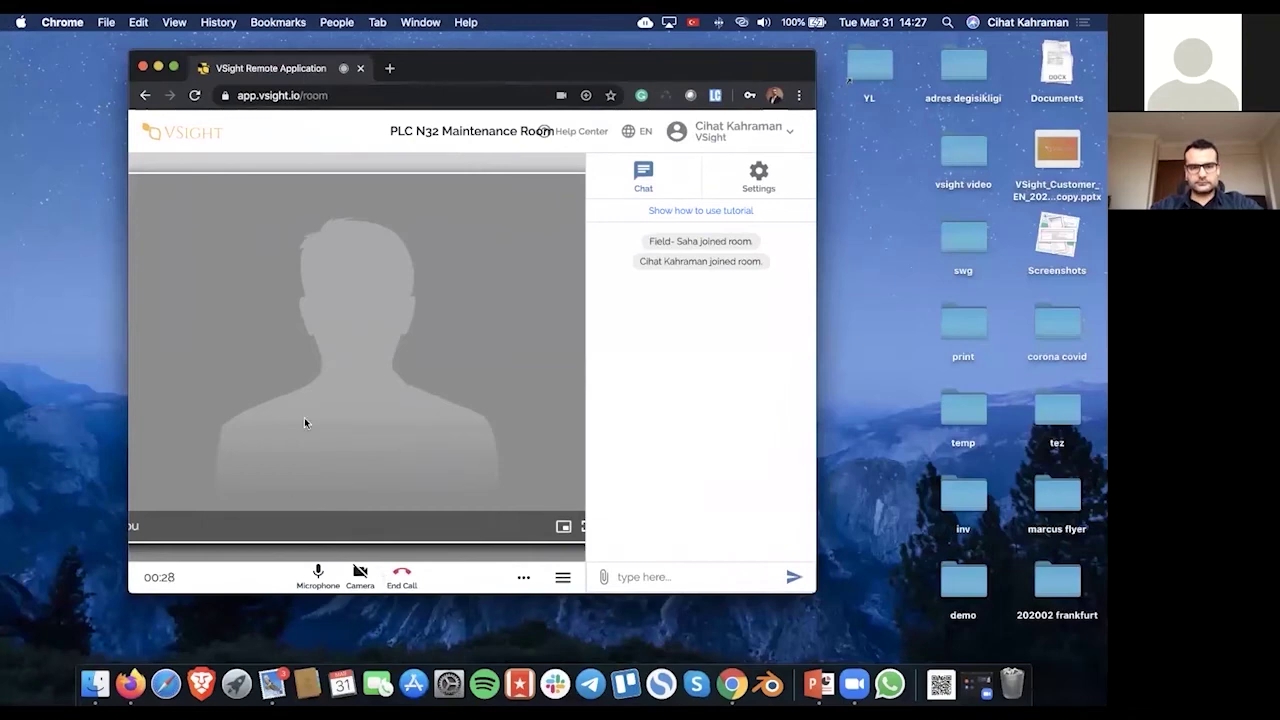
left_click(563, 577)
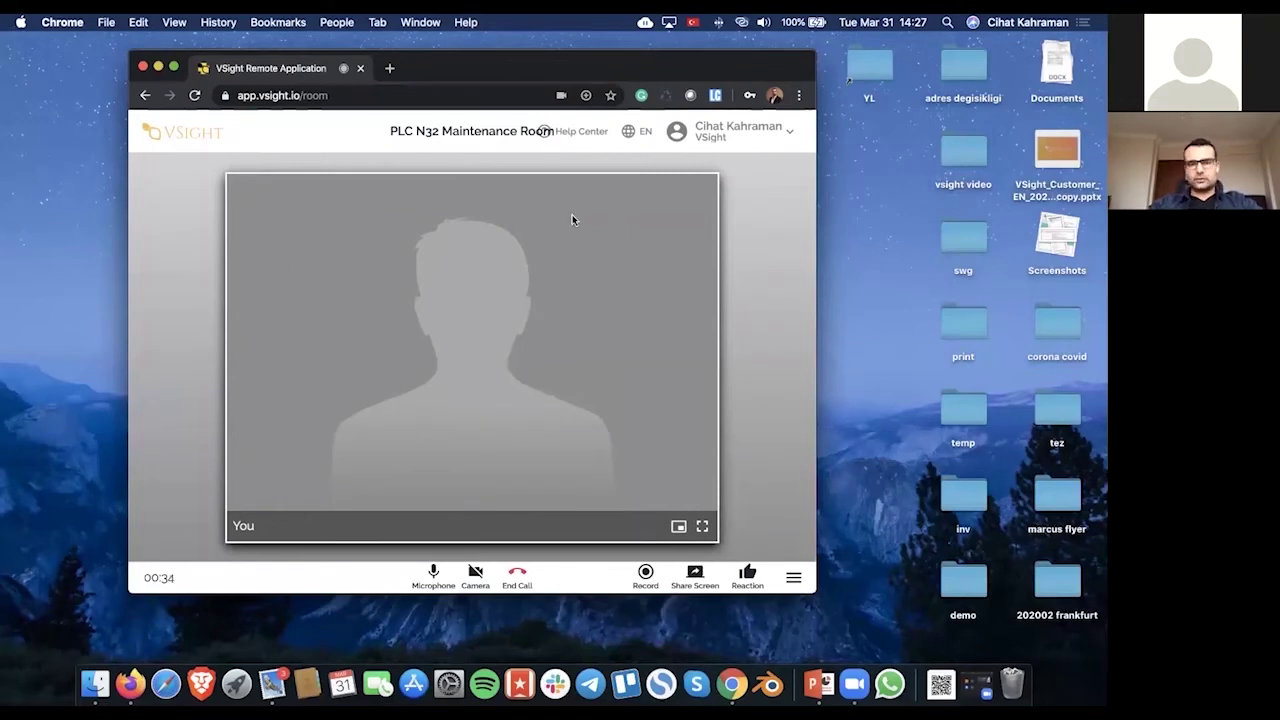
left_click_drag(593, 59, 868, 46)
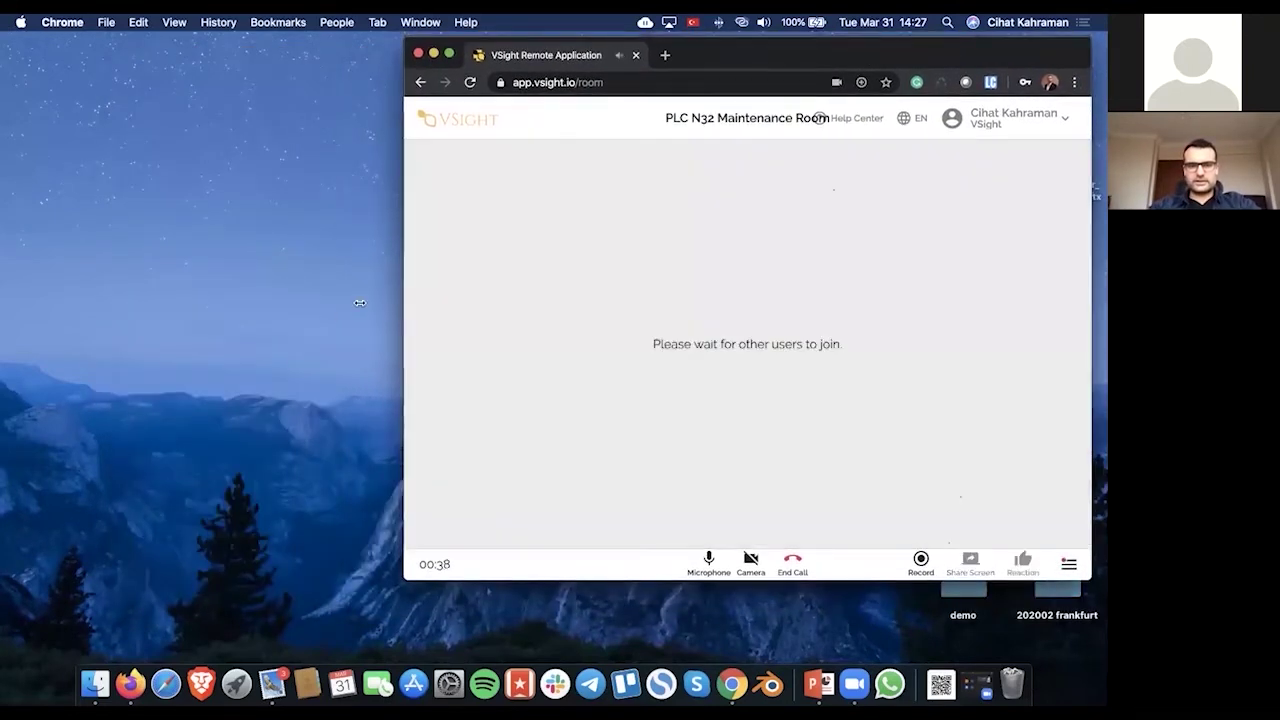
left_click_drag(398, 297, 103, 298)
left_click(642, 562)
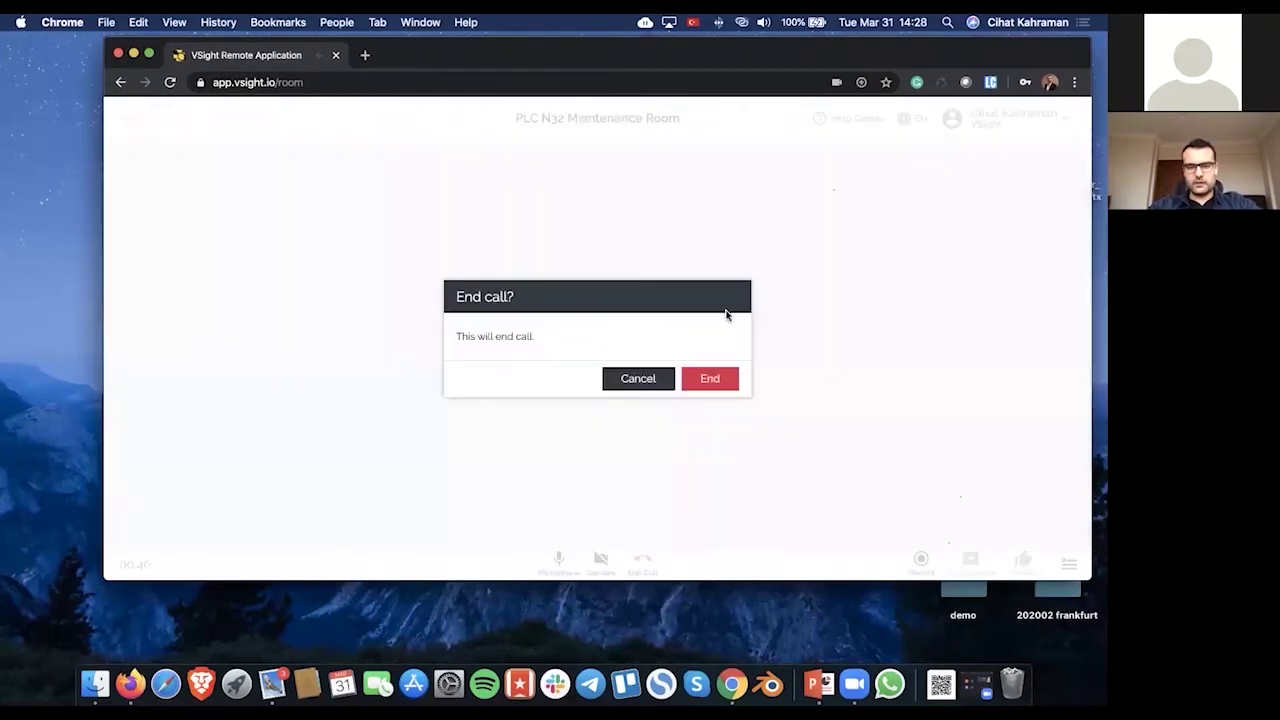